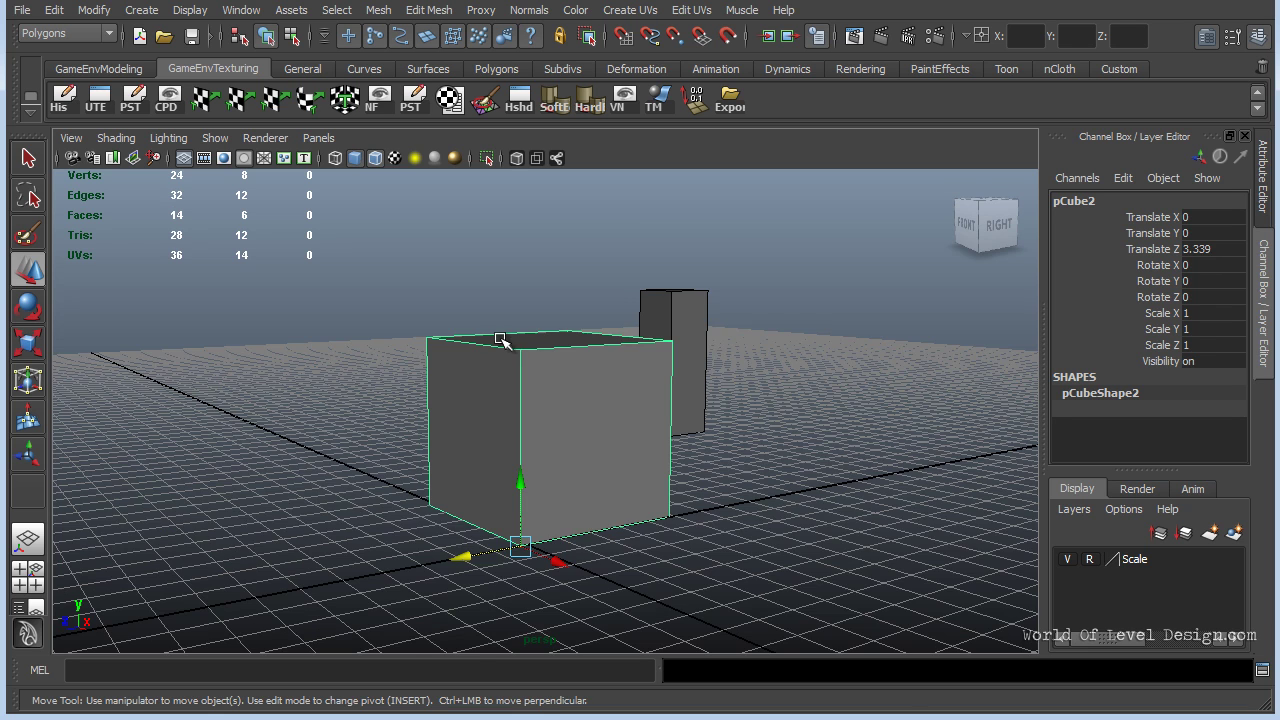
# Snap the selected cube to the grid along the Z axis
pyautogui.keyDown('alt'); pyautogui.moveTo(518, 346); pyautogui.dragTo(543, 386); pyautogui.keyUp('alt')
pyautogui.keyDown('alt'); pyautogui.moveTo(543, 386); pyautogui.dragTo(557, 424, button='right'); pyautogui.keyUp('alt')
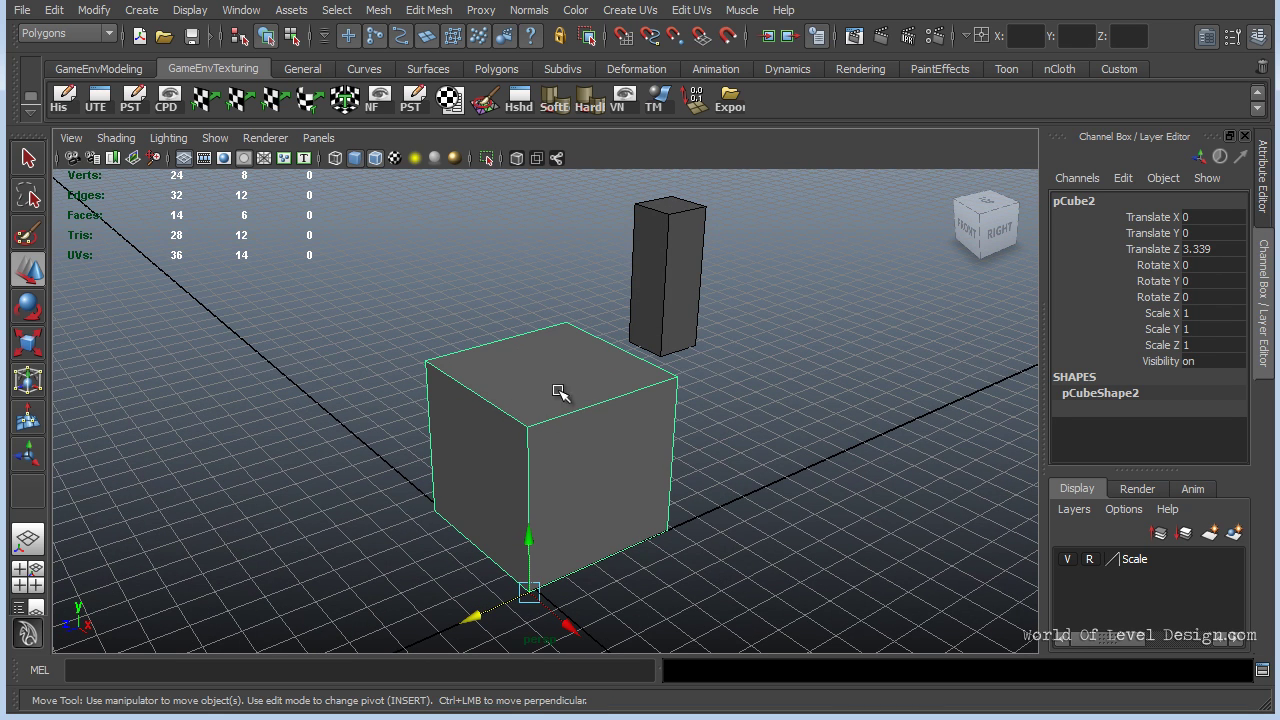
pyautogui.keyDown('alt'); pyautogui.moveTo(576, 416); pyautogui.dragTo(483, 367); pyautogui.keyUp('alt')
pyautogui.keyDown('alt'); pyautogui.moveTo(410, 380); pyautogui.dragTo(551, 389, button='right'); pyautogui.keyUp('alt')
pyautogui.keyDown('alt'); pyautogui.moveTo(565, 389); pyautogui.dragTo(597, 387); pyautogui.keyUp('alt')
pyautogui.press('x')
pyautogui.moveTo(335, 619); pyautogui.dragTo(421, 607)
pyautogui.keyDown('alt'); pyautogui.moveTo(430, 420); pyautogui.dragTo(424, 440); pyautogui.keyUp('alt')
# Compare the cube's map1 and lightmap UV sets in the UV Texture Editor
pyautogui.click(96, 98)
pyautogui.click(906, 49)
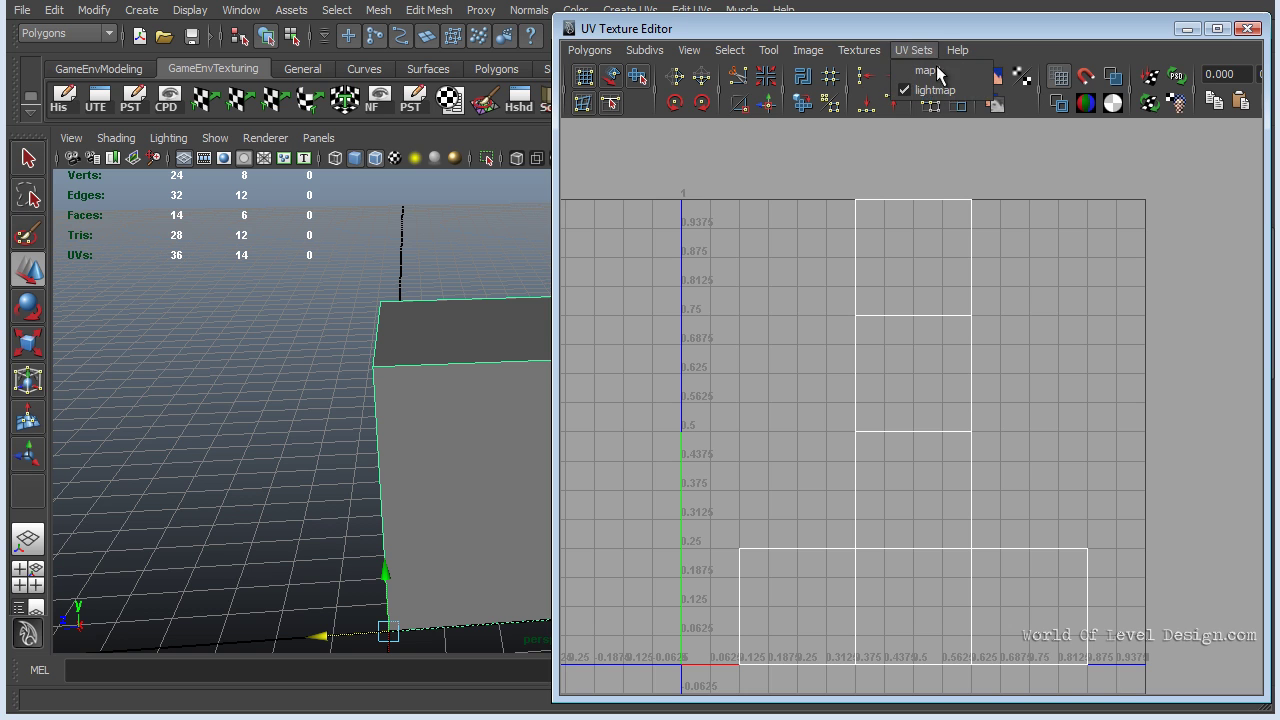
pyautogui.click(928, 75)
pyautogui.click(913, 50)
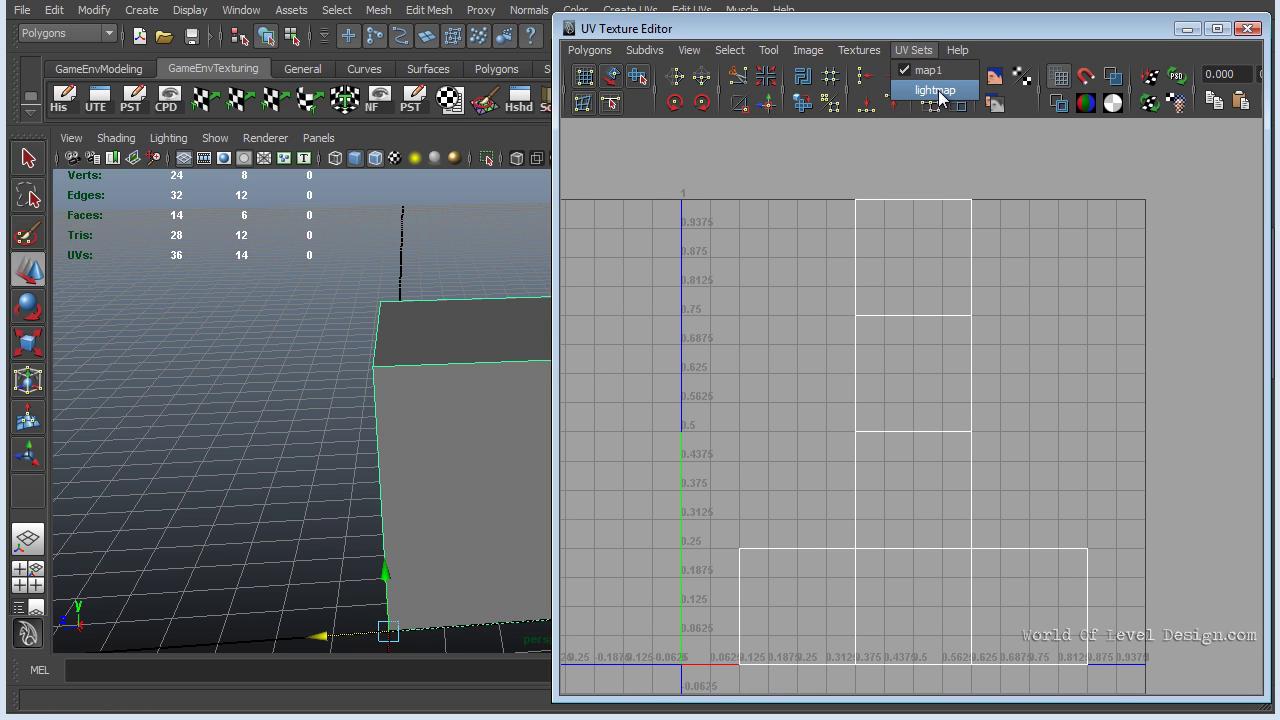
pyautogui.click(935, 91)
pyautogui.press('f')
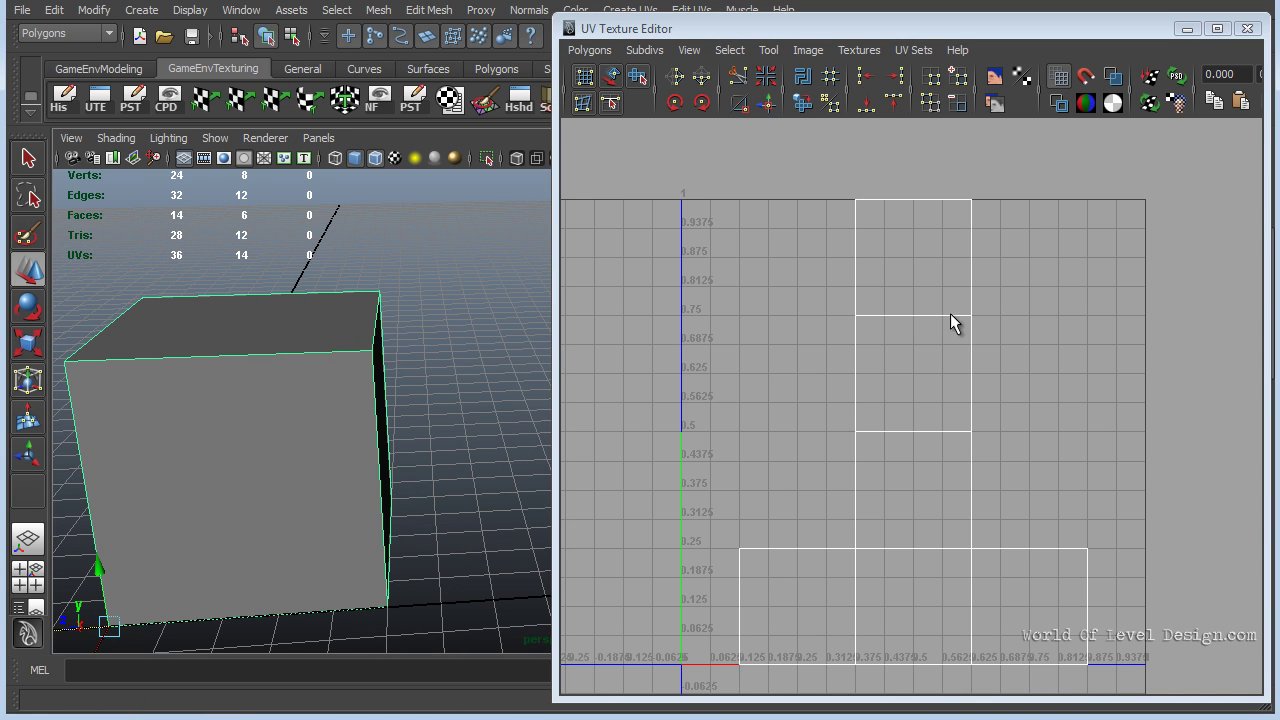
pyautogui.keyDown('alt'); pyautogui.moveTo(909, 304); pyautogui.dragTo(907, 247, button='middle'); pyautogui.keyUp('alt')
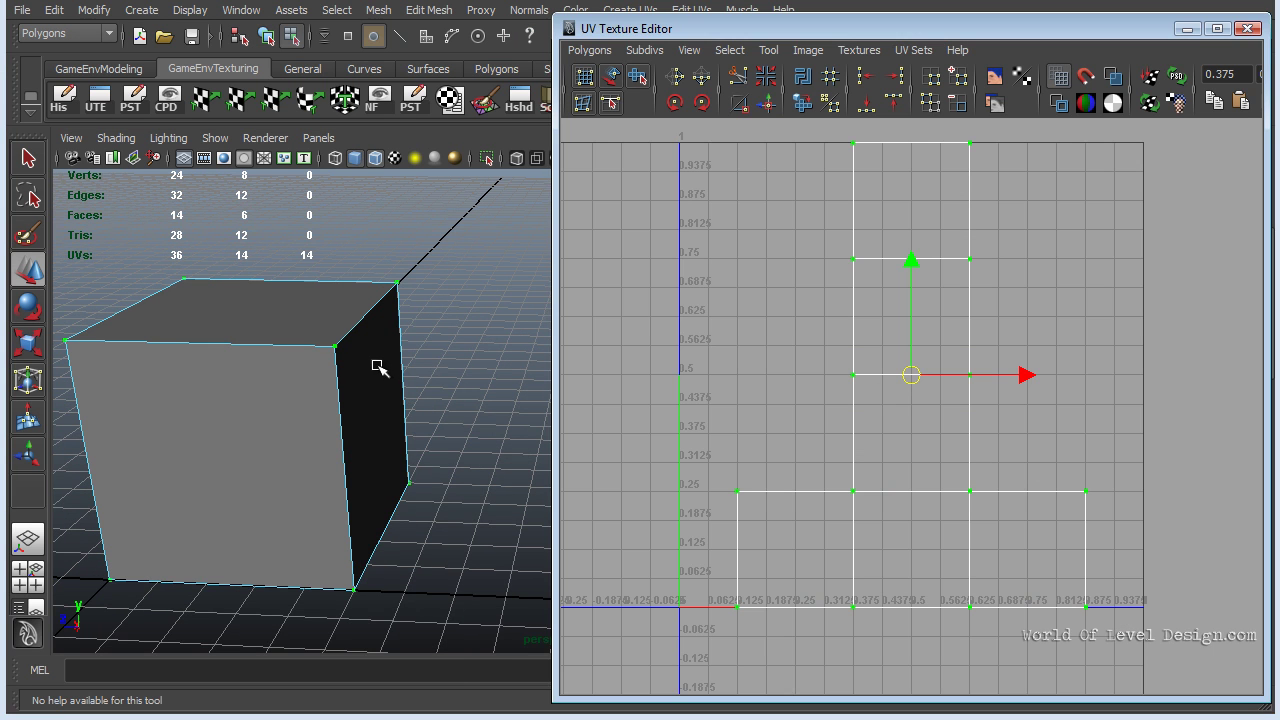
pyautogui.moveTo(377, 366); pyautogui.dragTo(440, 348, button='right')
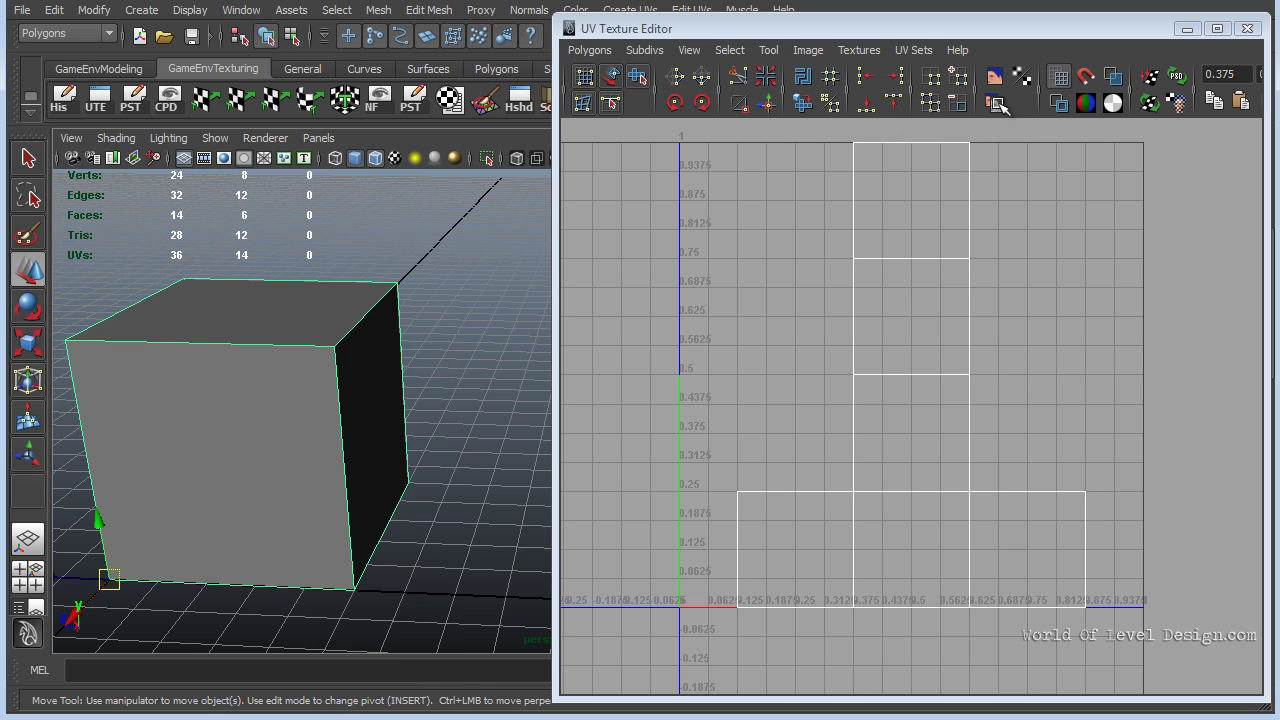
# Close the UV Texture Editor and export the selected cube, replacing the existing cube01.fbx
pyautogui.click(1248, 28)
pyautogui.click(728, 102)
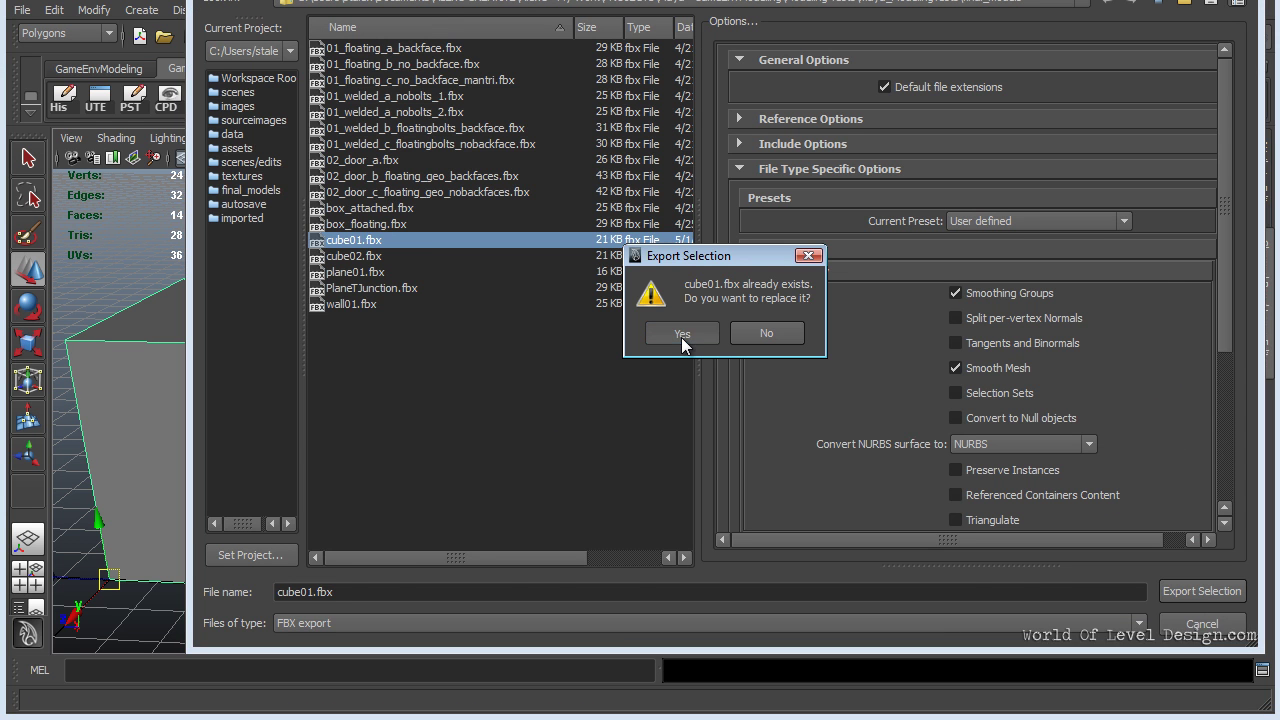
pyautogui.click(681, 334)
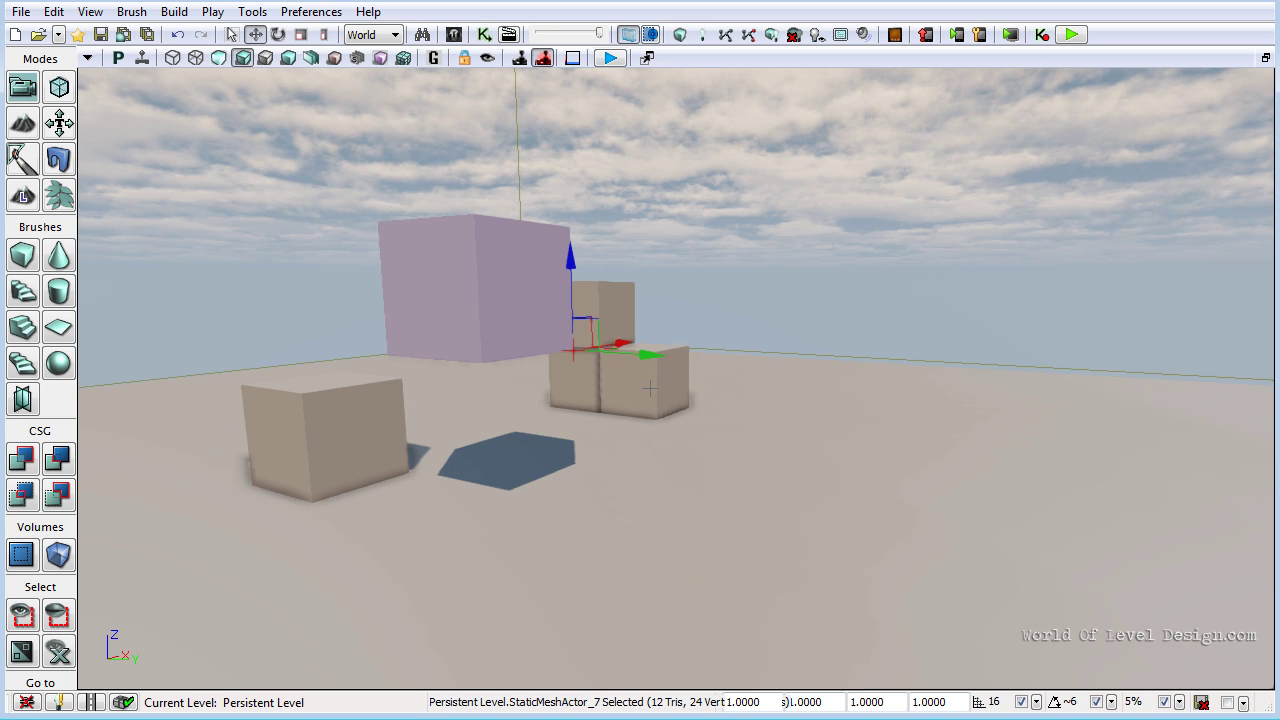
# Switch to UDK and reimport the cube01 static mesh from the ModelingTests package
pyautogui.moveTo(650, 388); pyautogui.dragTo(440, 400, button='right')
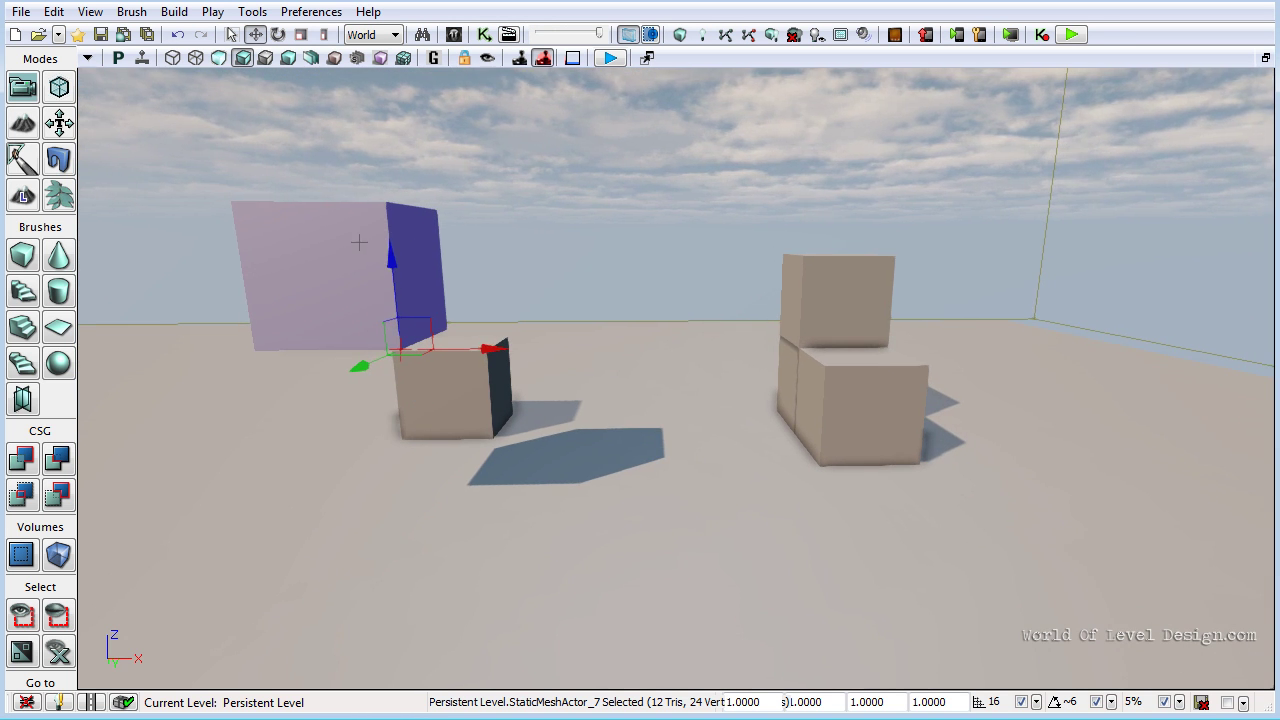
pyautogui.moveTo(531, 380)
pyautogui.mouseDown()
pyautogui.moveTo(547, 391)
pyautogui.moveTo(343, 331)
pyautogui.mouseUp()
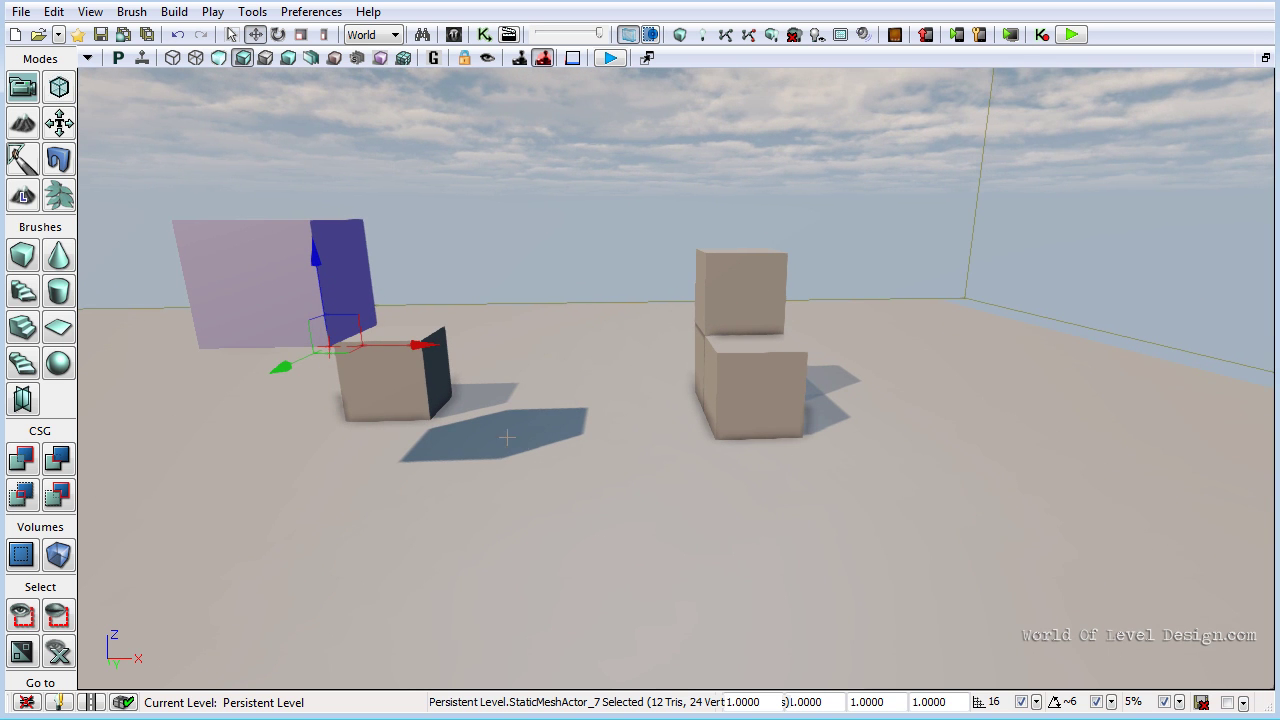
pyautogui.moveTo(505, 424)
pyautogui.mouseDown()
pyautogui.moveTo(274, 389)
pyautogui.moveTo(726, 371)
pyautogui.moveTo(721, 353)
pyautogui.mouseUp()
pyautogui.moveTo(542, 349); pyautogui.dragTo(512, 314)
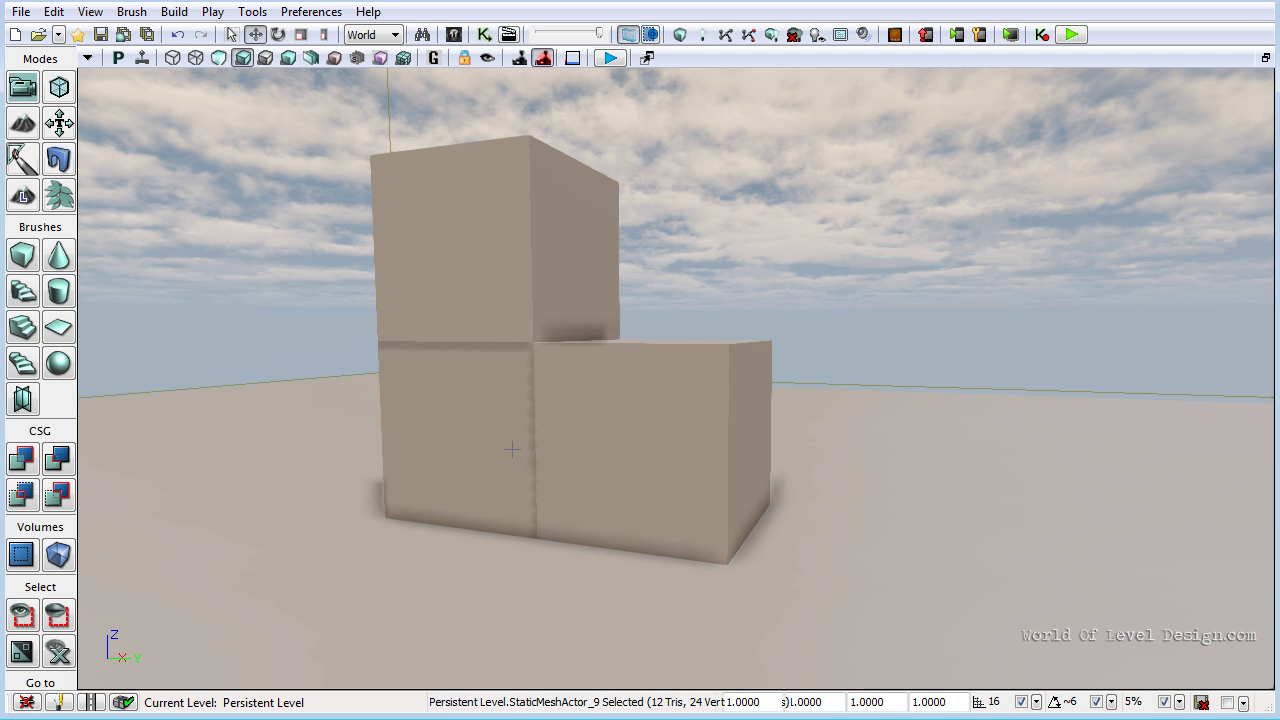
pyautogui.moveTo(611, 419); pyautogui.dragTo(640, 520)
pyautogui.click(456, 36)
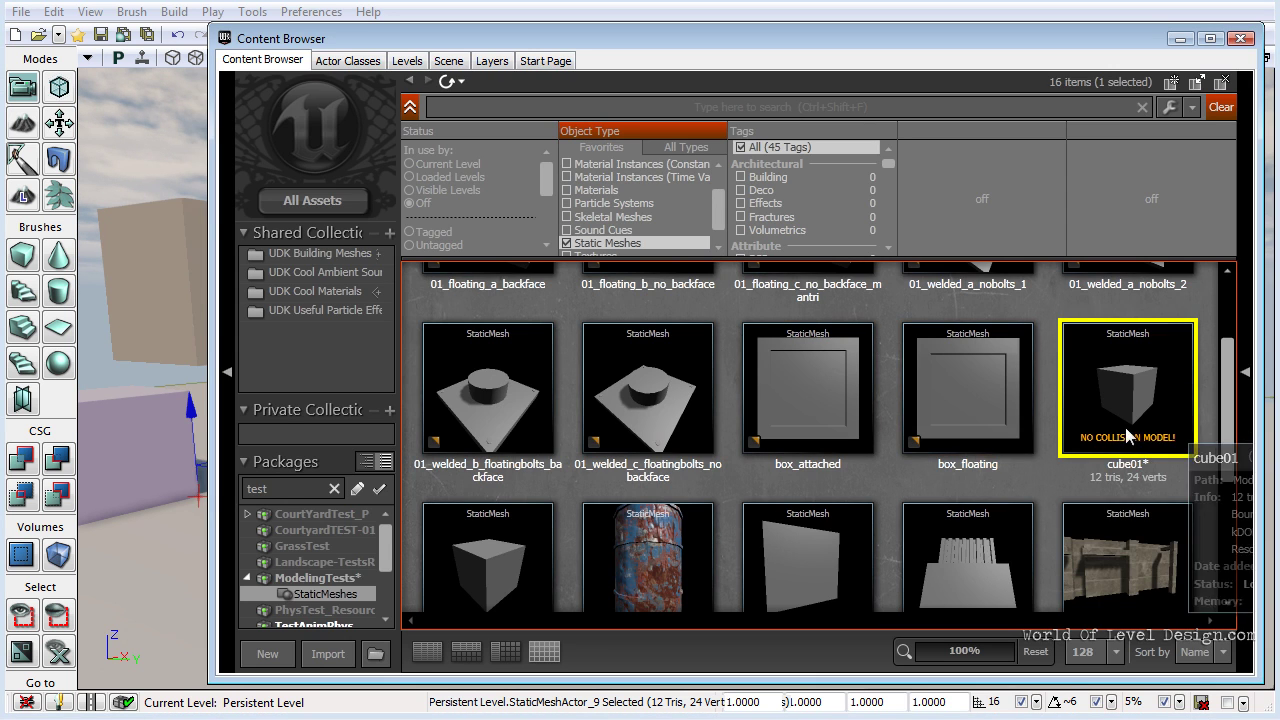
pyautogui.rightClick(1122, 378)
pyautogui.click(1115, 398)
pyautogui.rightClick(1113, 391)
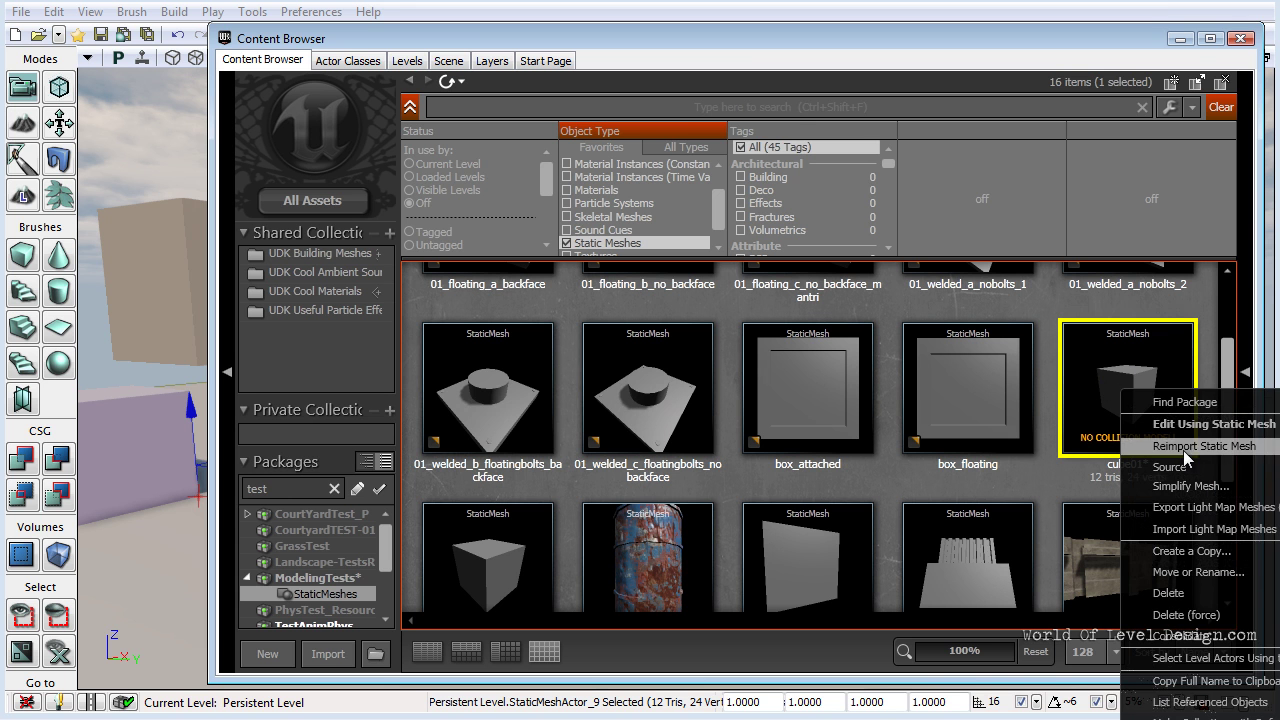
pyautogui.click(1186, 448)
pyautogui.click(1240, 38)
# Examine the stacked cubes from their lit and shadowed sides for lightmap shading errors along the shared edges
pyautogui.moveTo(404, 377); pyautogui.dragTo(403, 388, button='right')
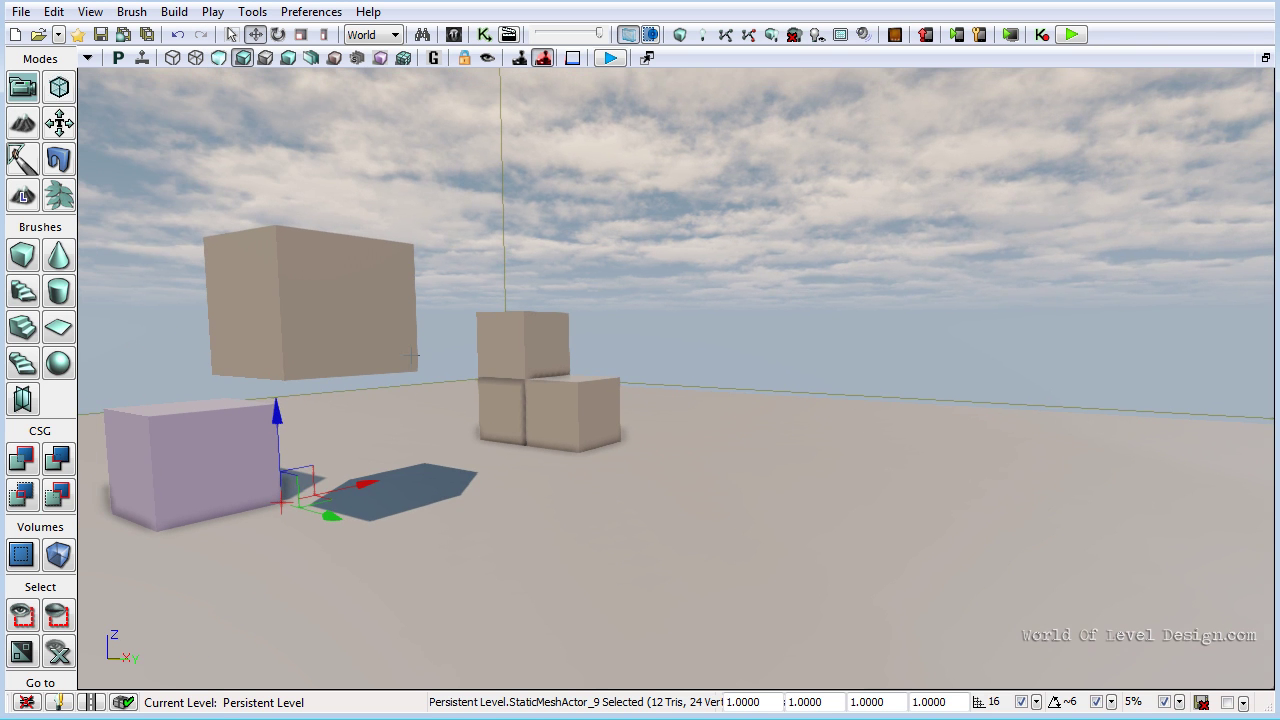
pyautogui.moveTo(366, 451)
pyautogui.mouseDown(button='right')
pyautogui.moveTo(392, 449)
pyautogui.moveTo(374, 456)
pyautogui.mouseUp(button='right')
pyautogui.click(533, 608)
pyautogui.moveTo(563, 591); pyautogui.dragTo(729, 303)
pyautogui.click(599, 587)
pyautogui.press('Escape')
pyautogui.moveTo(614, 537); pyautogui.dragTo(792, 363)
pyautogui.moveTo(850, 283); pyautogui.dragTo(831, 147, button='right')
pyautogui.moveTo(589, 396); pyautogui.dragTo(596, 233, button='right')
pyautogui.moveTo(596, 233); pyautogui.dragTo(521, 348)
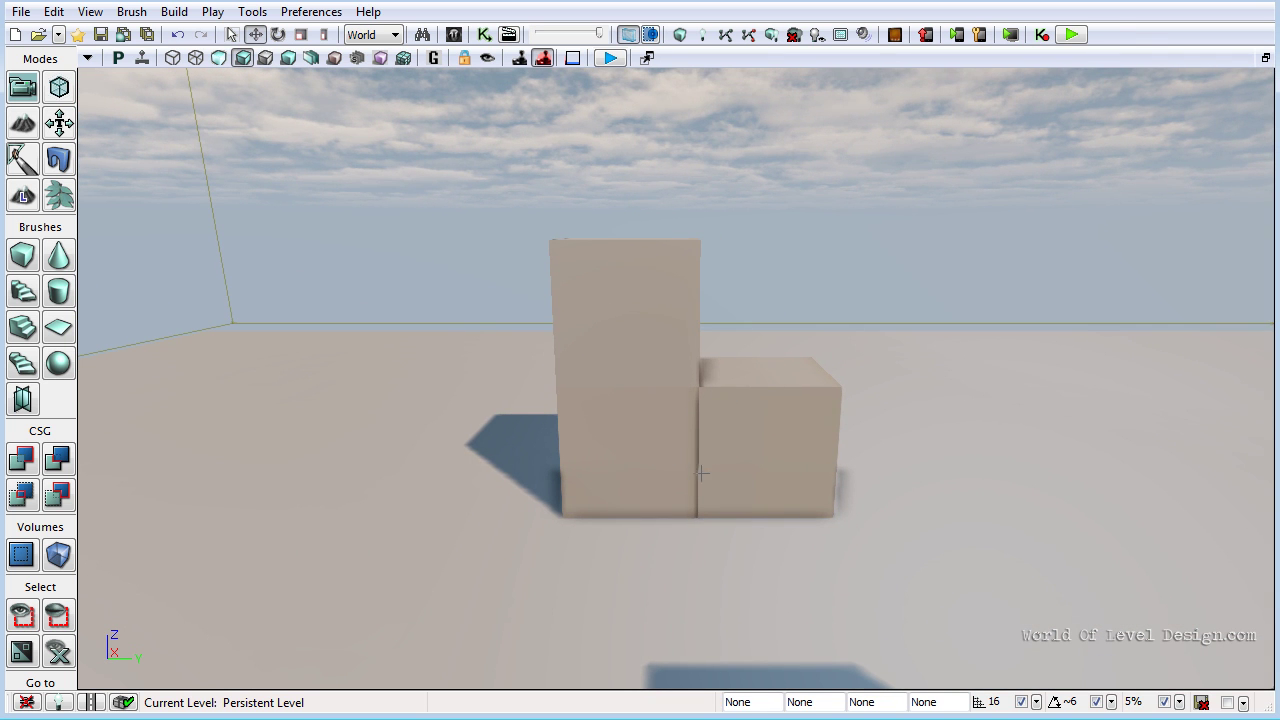
pyautogui.press('w')
pyautogui.moveTo(688, 463)
pyautogui.mouseDown(button='right')
pyautogui.moveTo(694, 477)
pyautogui.moveTo(704, 466)
pyautogui.mouseUp(button='right')
pyautogui.moveTo(729, 351); pyautogui.dragTo(730, 342, button='right')
pyautogui.moveTo(730, 342); pyautogui.dragTo(649, 382)
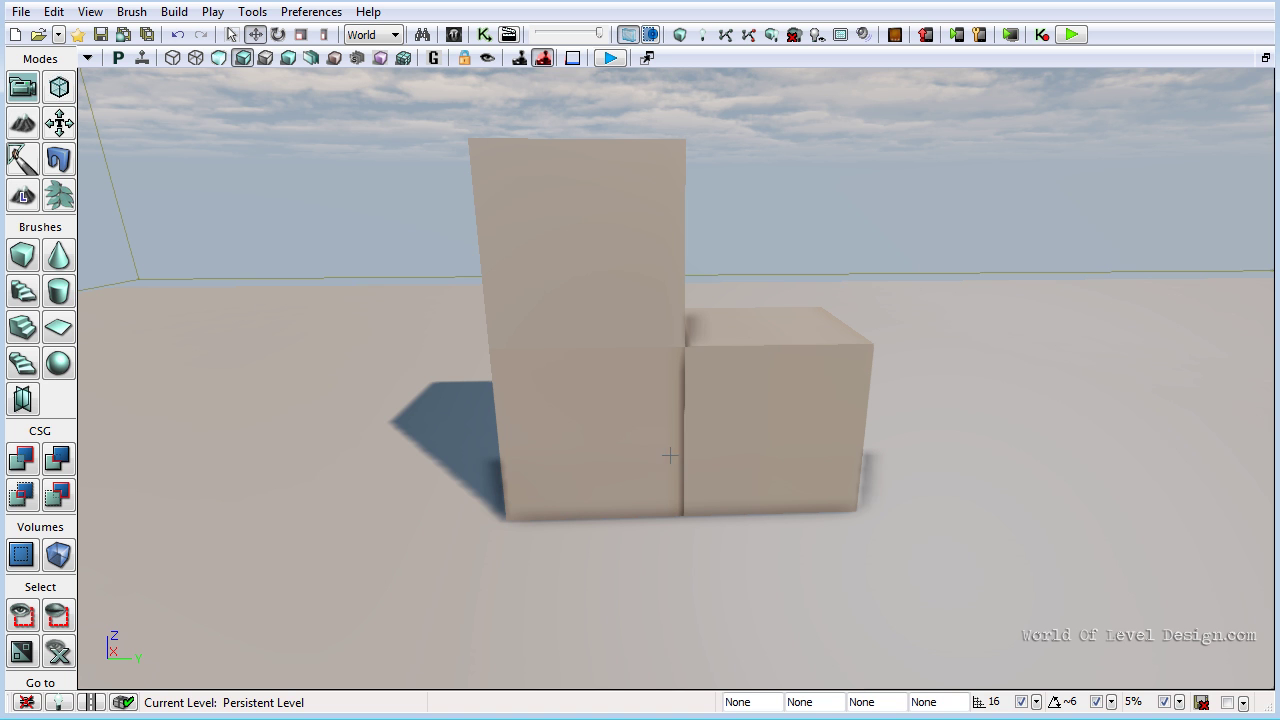
pyautogui.moveTo(688, 411); pyautogui.dragTo(658, 333)
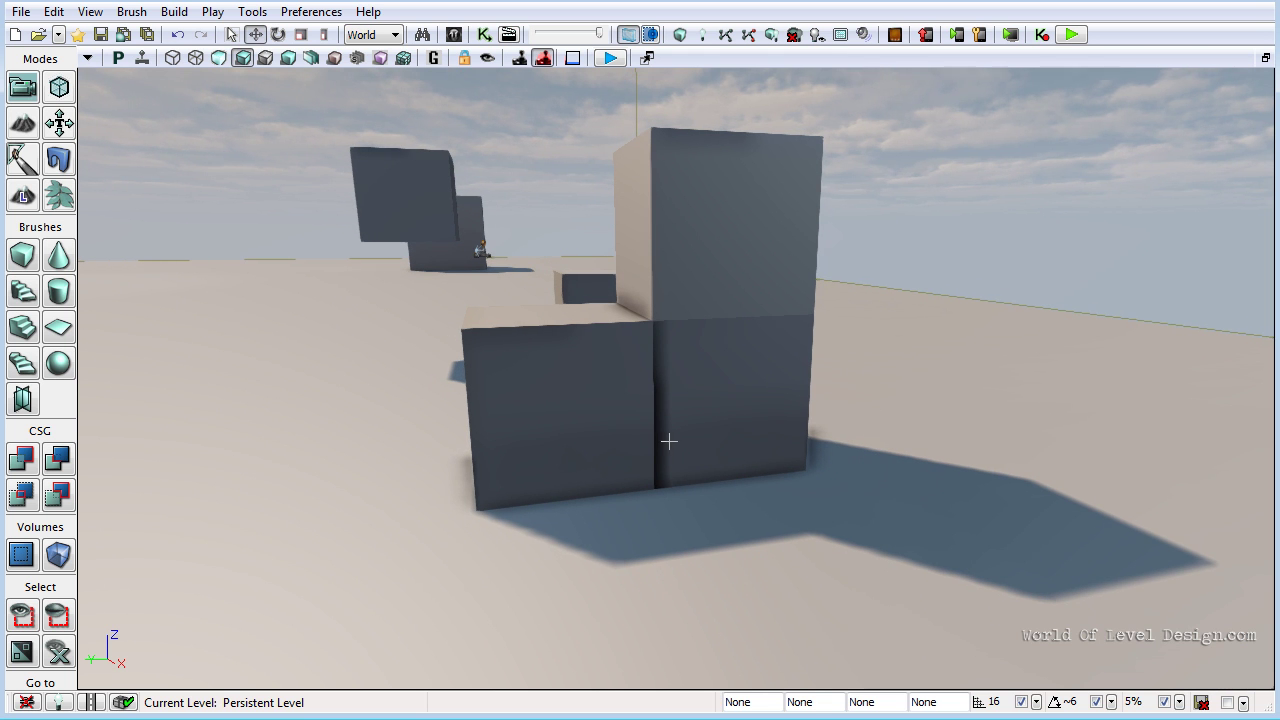
pyautogui.moveTo(615, 412)
pyautogui.mouseDown(button='right')
pyautogui.moveTo(663, 384)
pyautogui.moveTo(626, 407)
pyautogui.mouseUp(button='right')
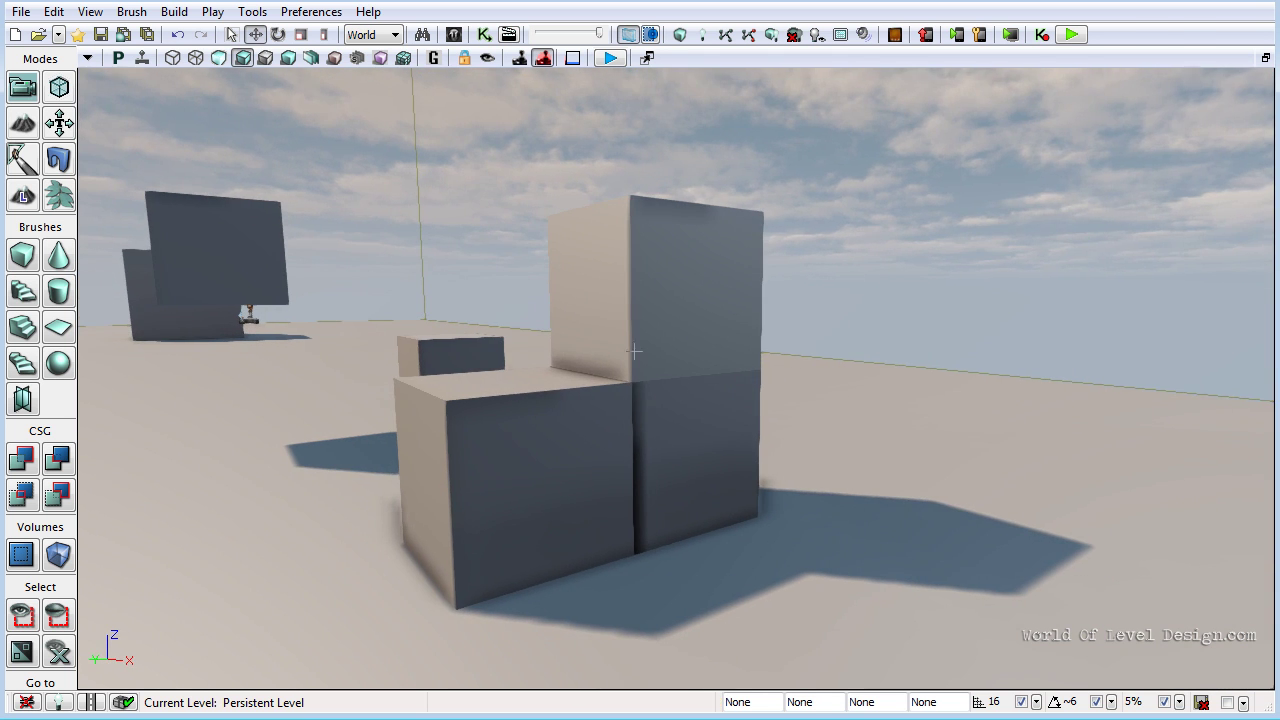
pyautogui.moveTo(630, 414); pyautogui.dragTo(645, 369)
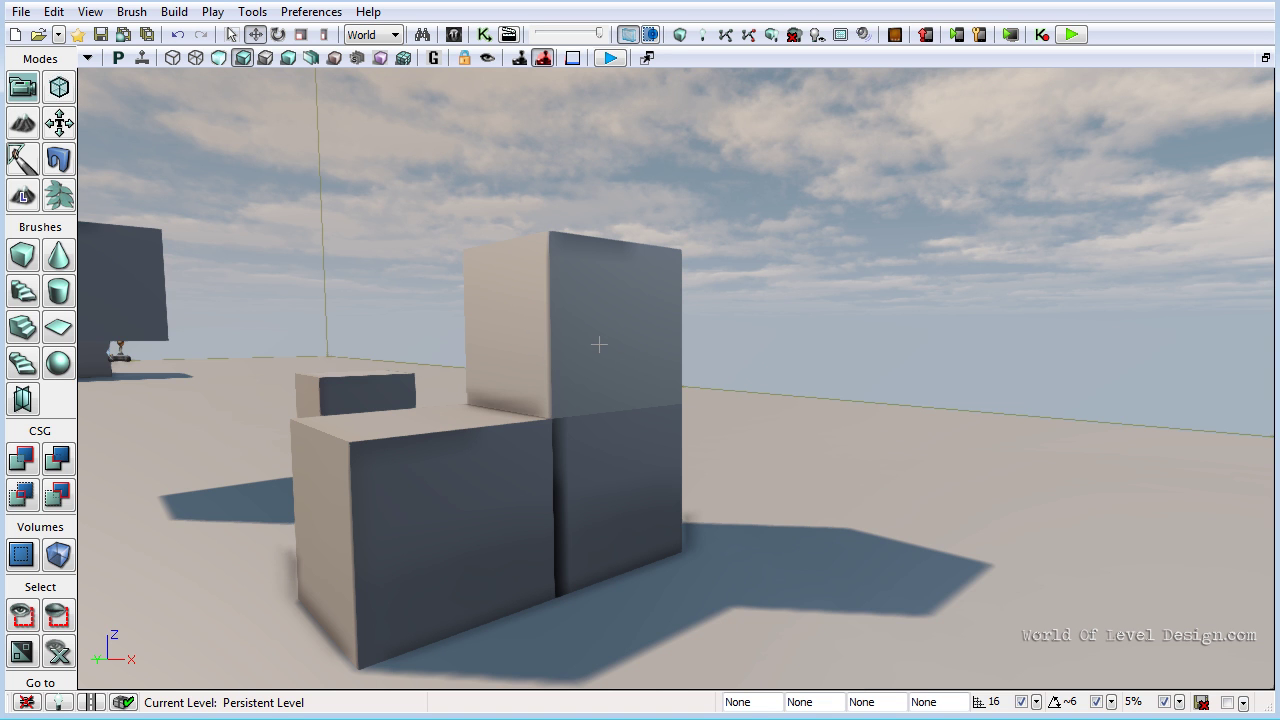
pyautogui.moveTo(566, 353); pyautogui.dragTo(610, 356)
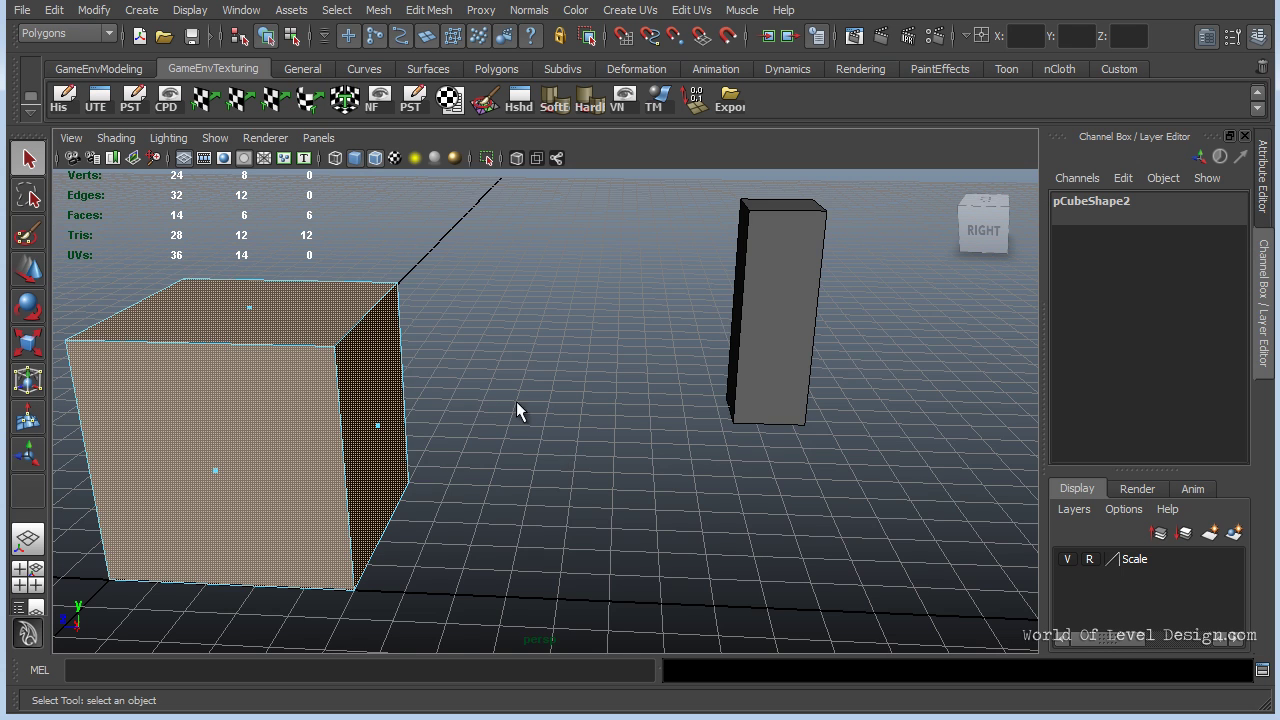
# Switch to Maya, return the cube from face to object selection and move it along Z away from the origin
pyautogui.click(380, 390)
pyautogui.press('w')
pyautogui.moveTo(380, 388); pyautogui.dragTo(470, 355, button='right')
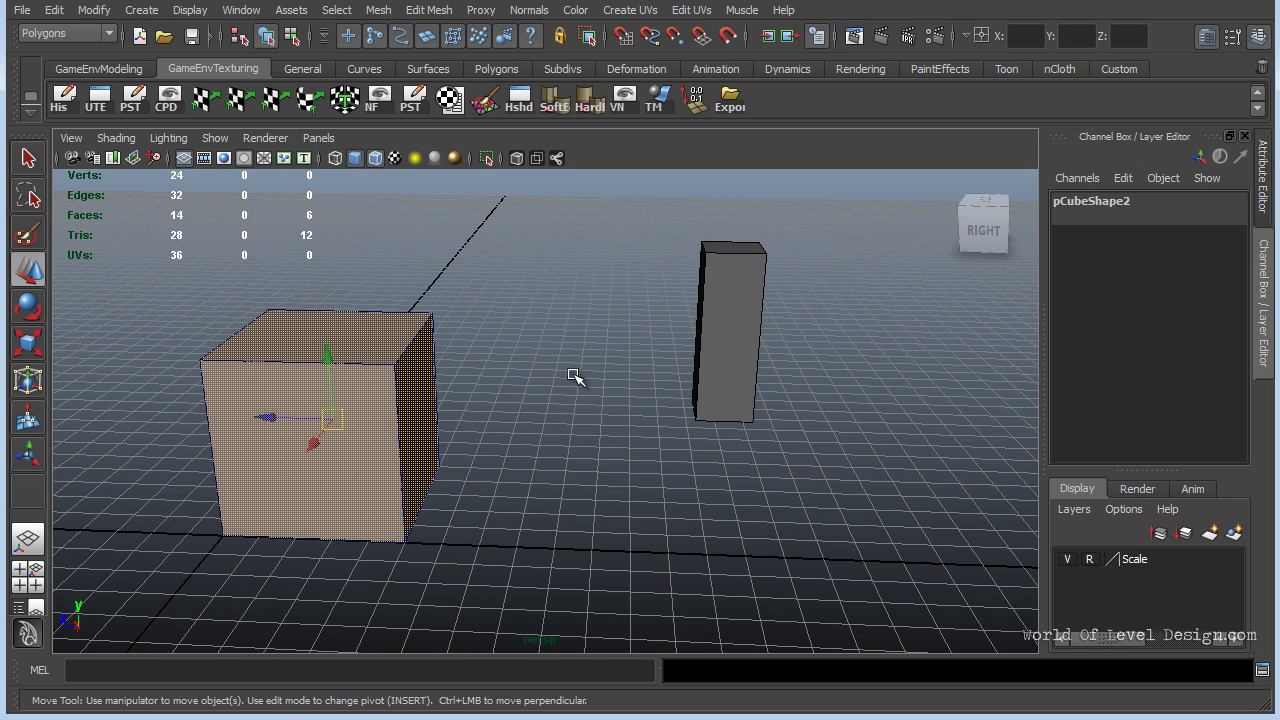
pyautogui.keyDown('alt'); pyautogui.moveTo(491, 357); pyautogui.dragTo(422, 393); pyautogui.keyUp('alt')
pyautogui.keyDown('alt'); pyautogui.moveTo(510, 372); pyautogui.dragTo(641, 353, button='middle'); pyautogui.keyUp('alt')
pyautogui.moveTo(574, 374); pyautogui.dragTo(161, 354)
# Select the neighbouring cube pCube3 and snap it to the grid origin at Translate Z 0
pyautogui.click(122, 345)
pyautogui.keyDown('alt'); pyautogui.moveTo(184, 345); pyautogui.dragTo(91, 355, button='right'); pyautogui.keyUp('alt')
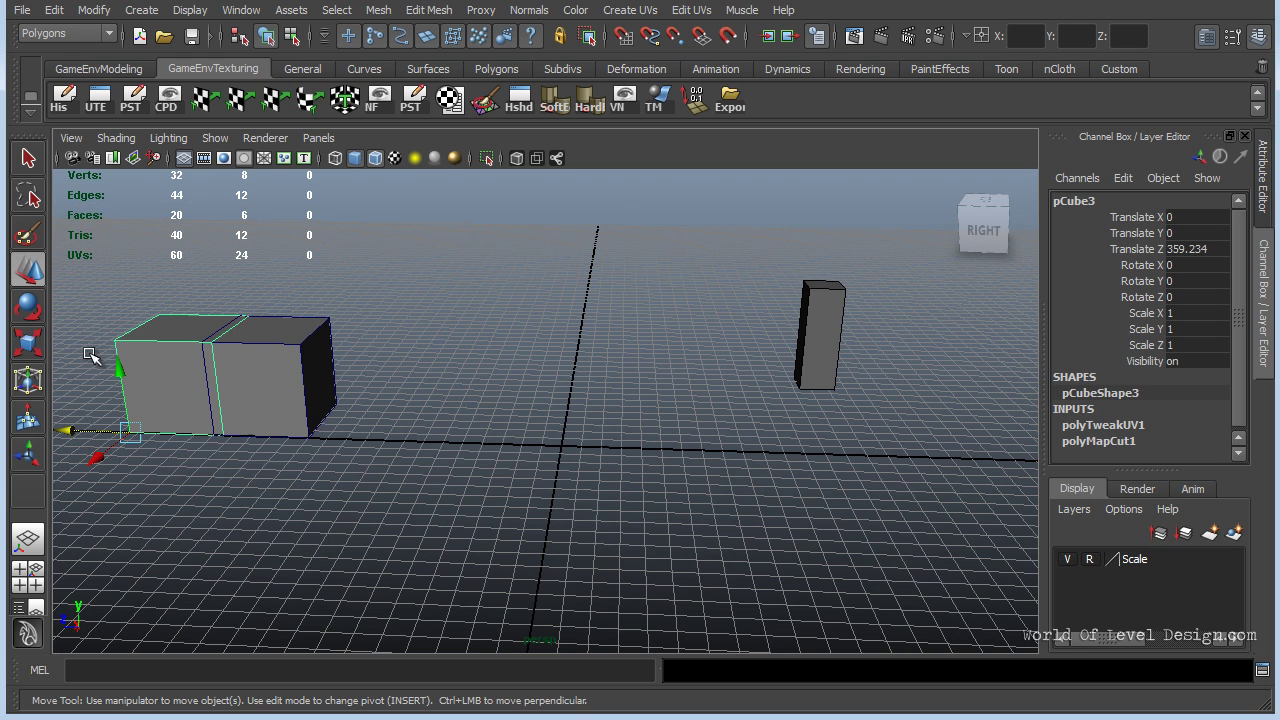
pyautogui.moveTo(84, 432); pyautogui.dragTo(559, 454)
pyautogui.press('x')
pyautogui.press('f')
# Compare pCube3's map1 UV layout with its separated lightmap shells in the UV Texture Editor
pyautogui.click(102, 100)
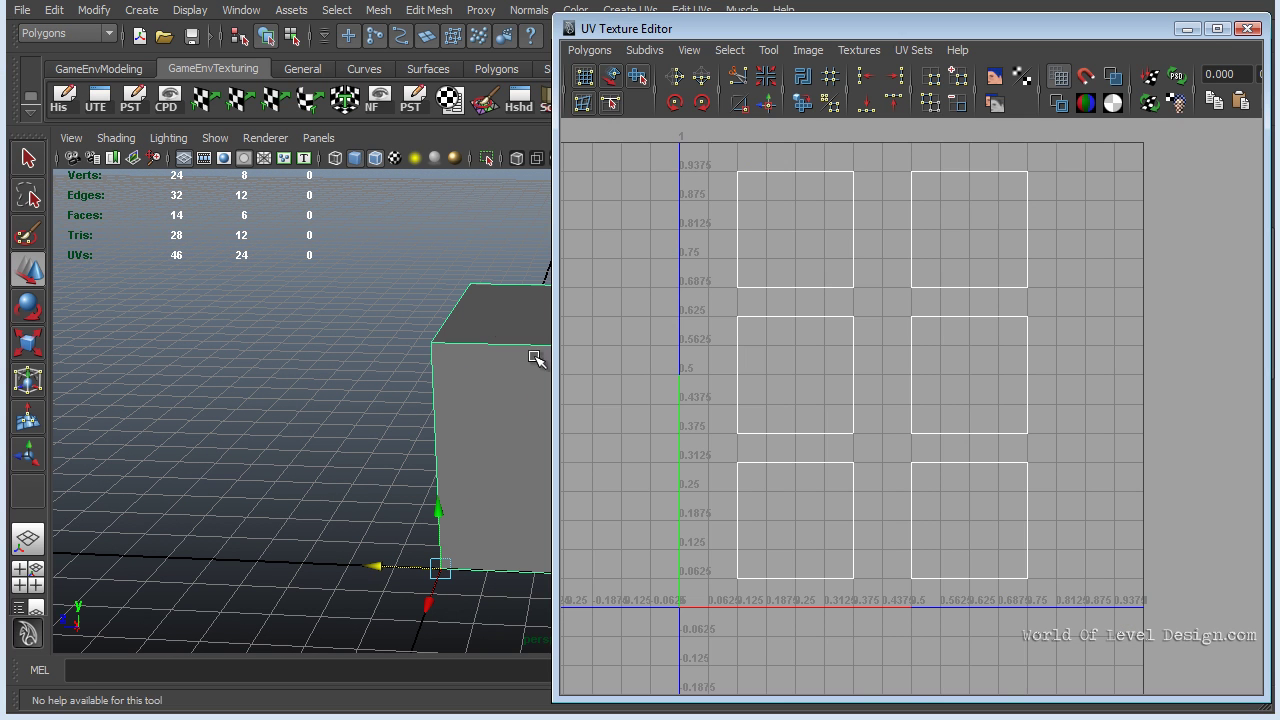
pyautogui.click(923, 50)
pyautogui.click(925, 78)
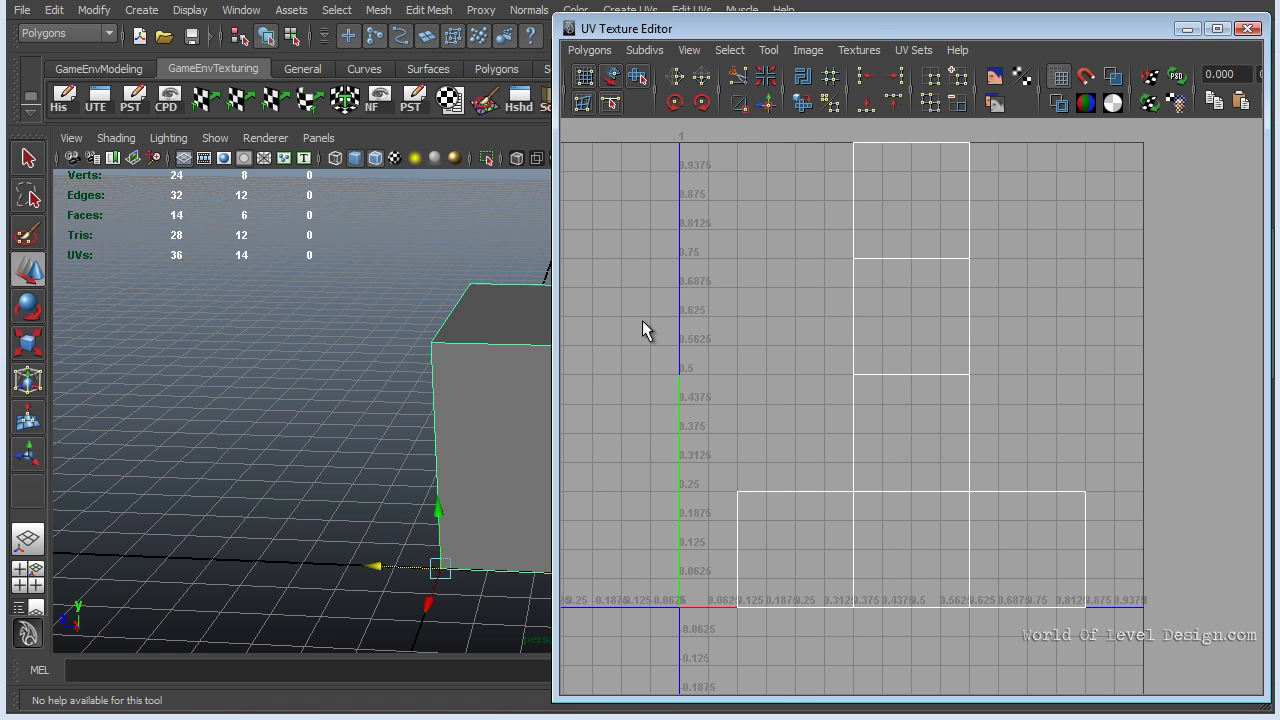
pyautogui.keyDown('alt'); pyautogui.moveTo(477, 334); pyautogui.dragTo(277, 334, button='middle'); pyautogui.keyUp('alt')
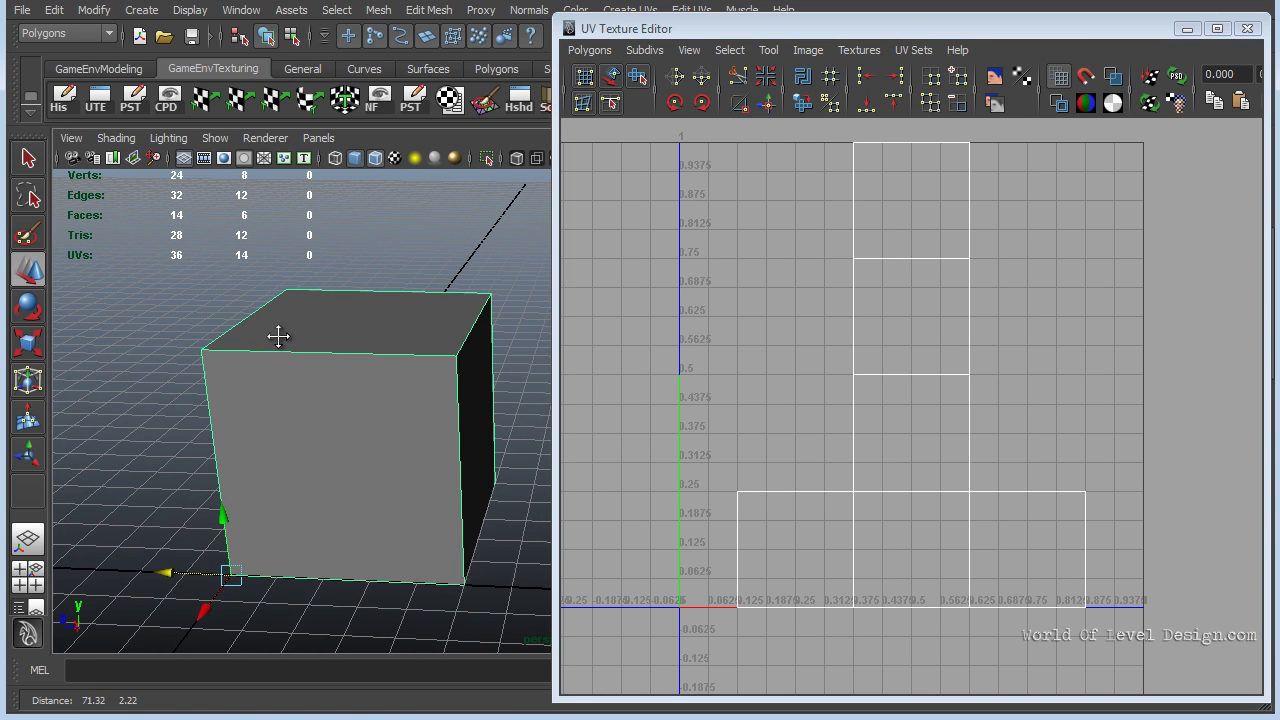
pyautogui.click(923, 50)
pyautogui.click(928, 90)
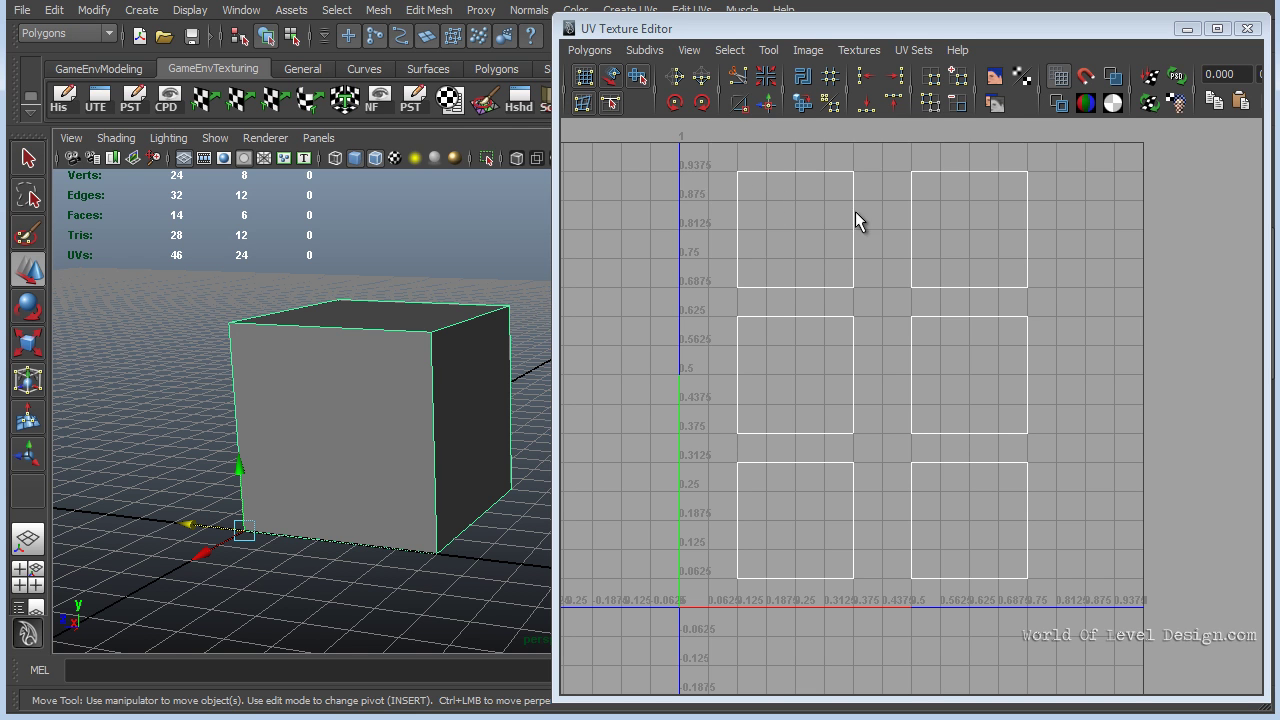
pyautogui.keyDown('alt'); pyautogui.moveTo(877, 209); pyautogui.dragTo(868, 251, button='middle'); pyautogui.keyUp('alt')
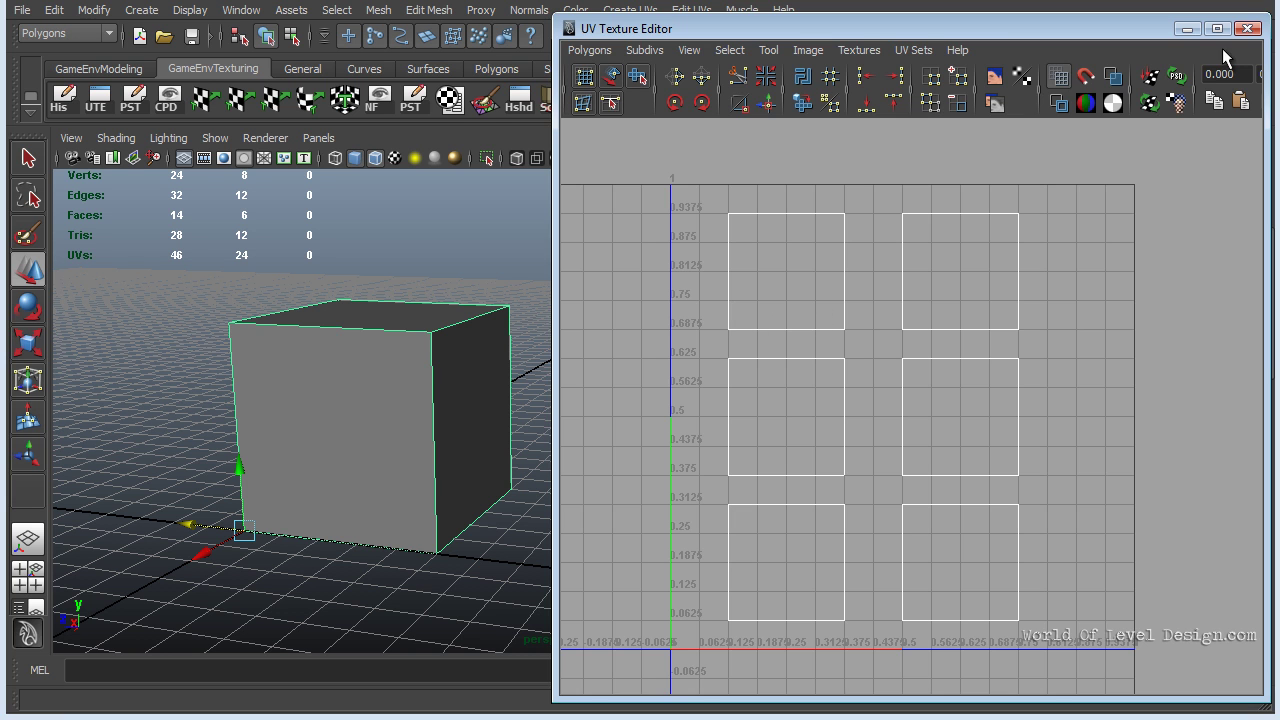
# Close the UV Texture Editor and export the selected cube, replacing the existing cube02.fbx
pyautogui.click(1248, 28)
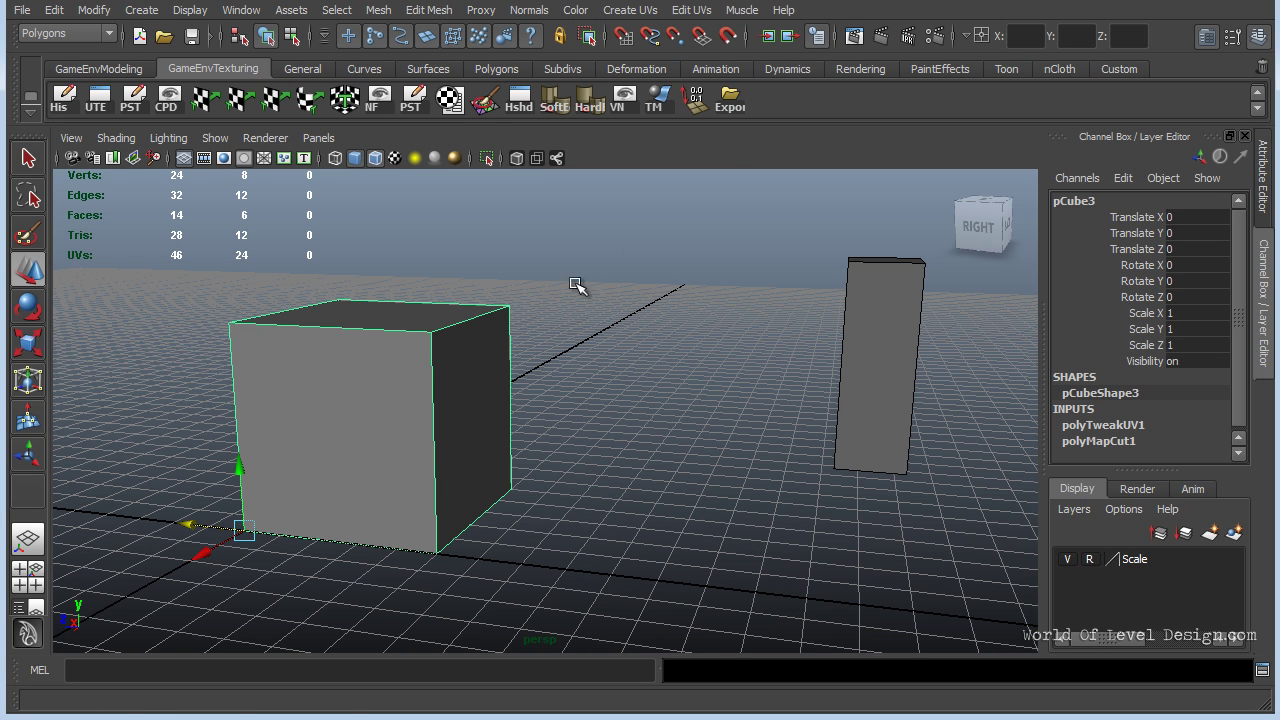
pyautogui.click(731, 104)
pyautogui.doubleClick(355, 258)
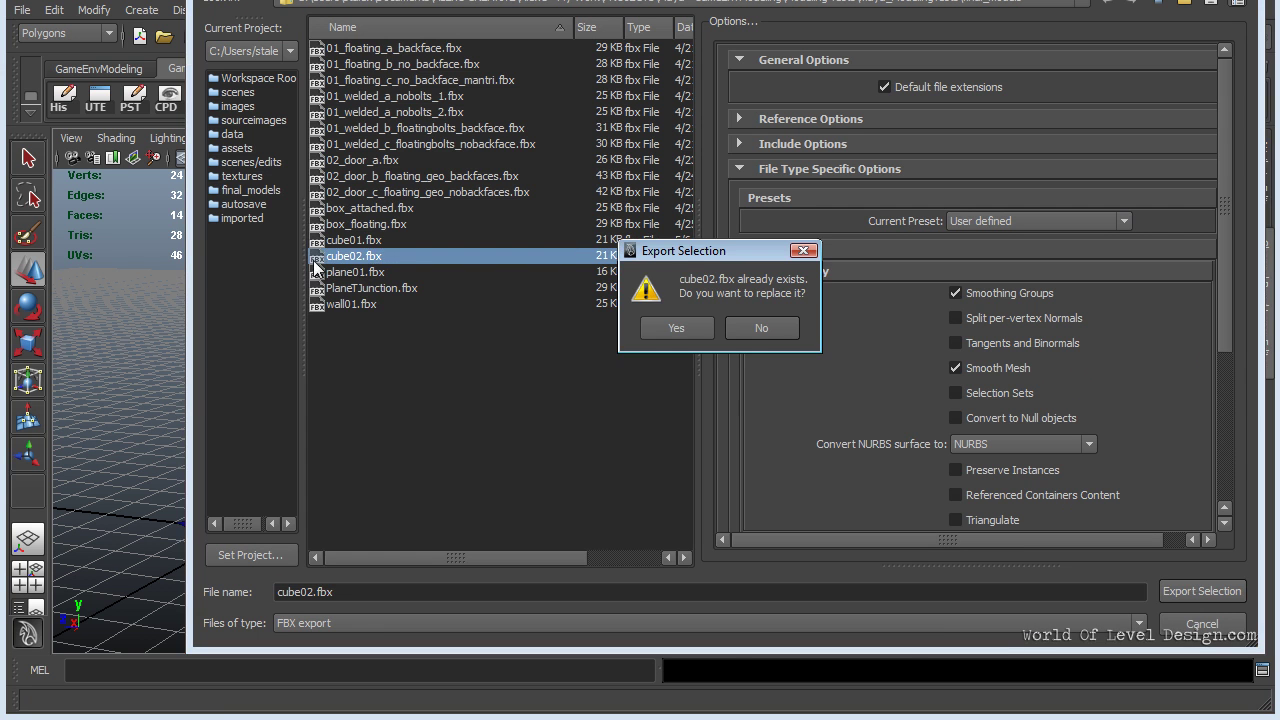
pyautogui.click(677, 326)
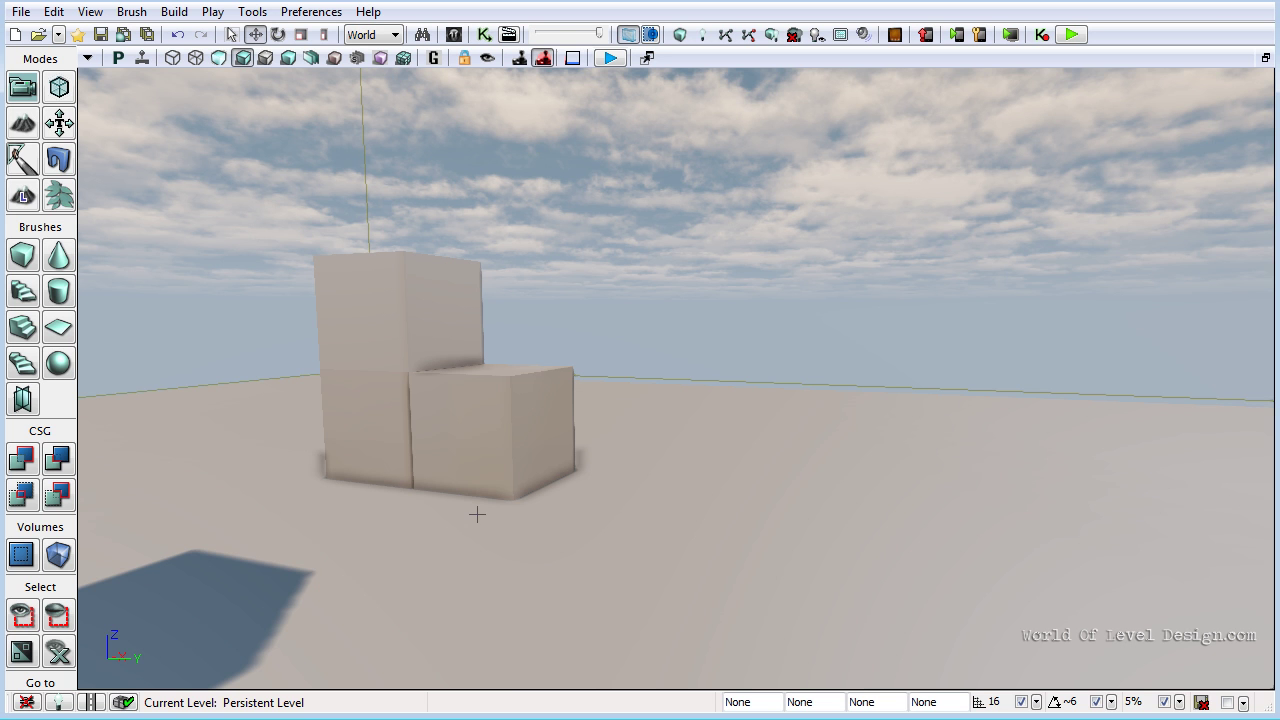
# Switch to UDK, duplicate the single cube upward and move the copy along the Y axis past the stack
pyautogui.moveTo(591, 371); pyautogui.dragTo(531, 429, button='right')
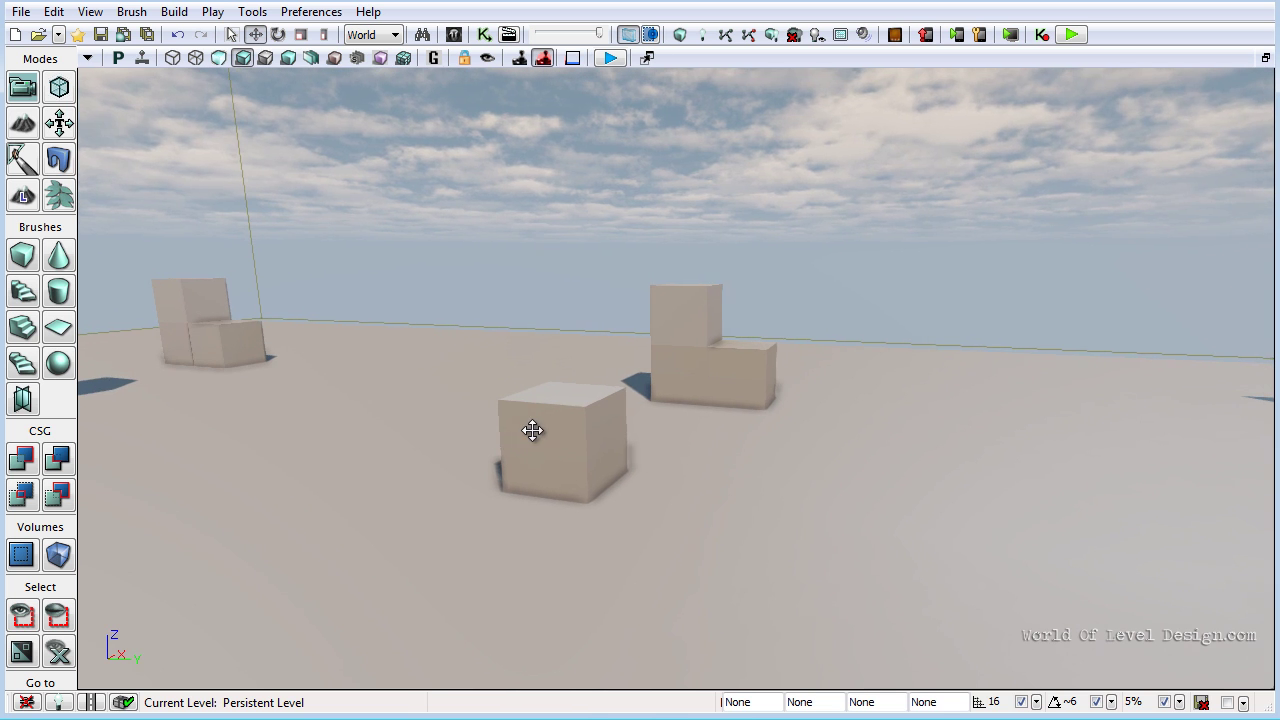
pyautogui.click(571, 415)
pyautogui.keyDown('alt'); pyautogui.moveTo(655, 441); pyautogui.dragTo(637, 240); pyautogui.keyUp('alt')
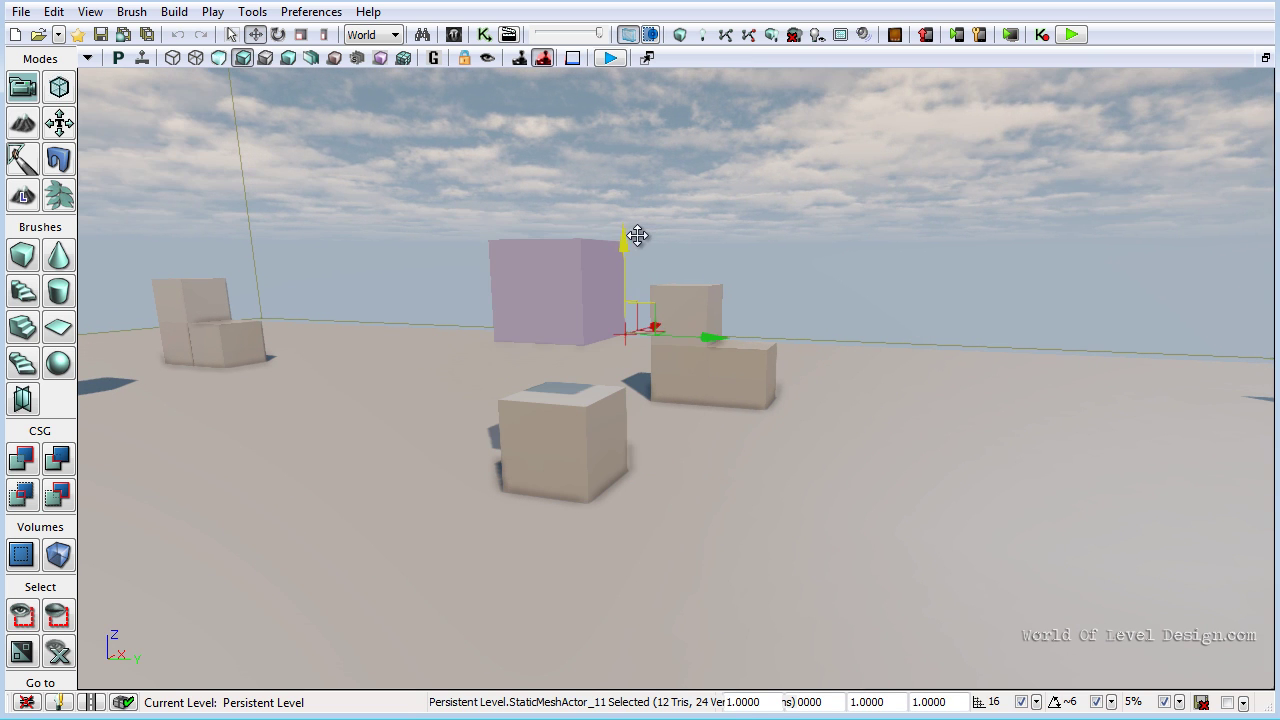
pyautogui.moveTo(717, 337); pyautogui.dragTo(1020, 378)
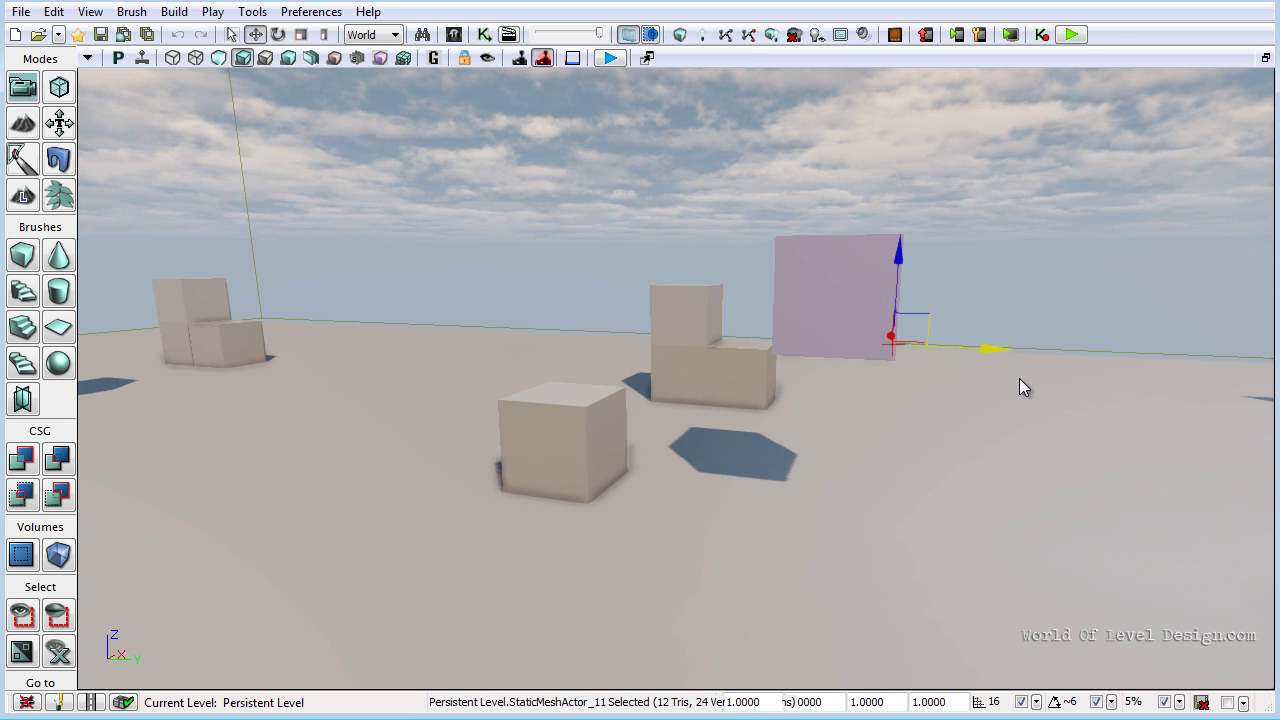
# Check which static mesh the duplicated cube uses in its actor properties
pyautogui.doubleClick(823, 280)
pyautogui.click(950, 125)
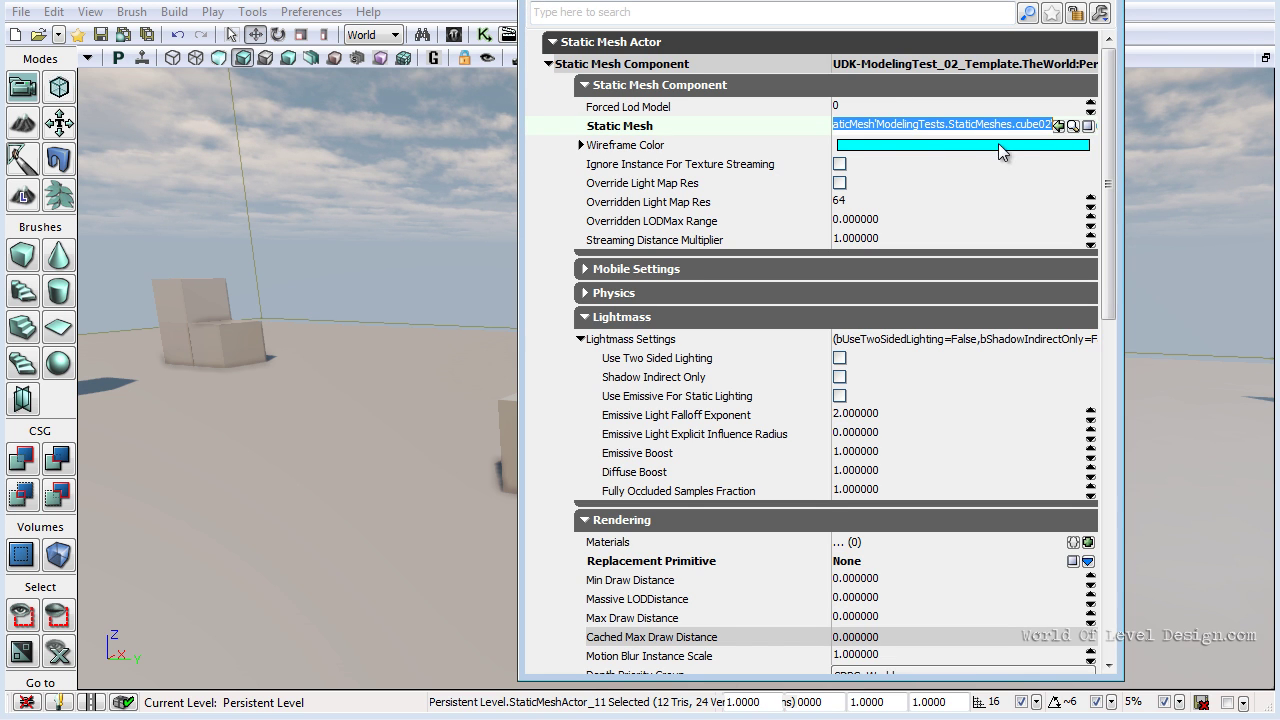
pyautogui.click(1104, 2)
# Select a lower cube in the stack and reimport the cube02 static mesh from the Content Browser
pyautogui.moveTo(703, 237)
pyautogui.mouseDown(button='right')
pyautogui.moveTo(730, 275)
pyautogui.moveTo(703, 237)
pyautogui.mouseUp(button='right')
pyautogui.click(682, 240)
pyautogui.click(660, 337)
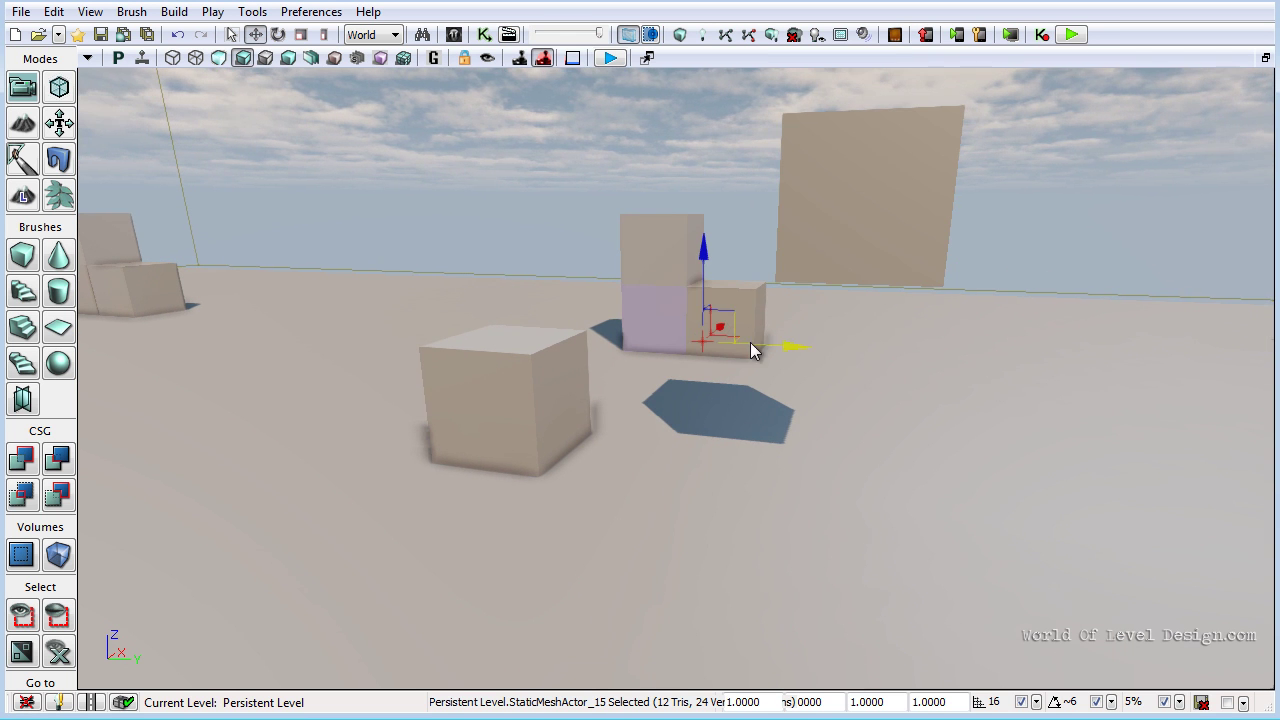
pyautogui.click(453, 34)
pyautogui.scroll(-3, 800, 450)
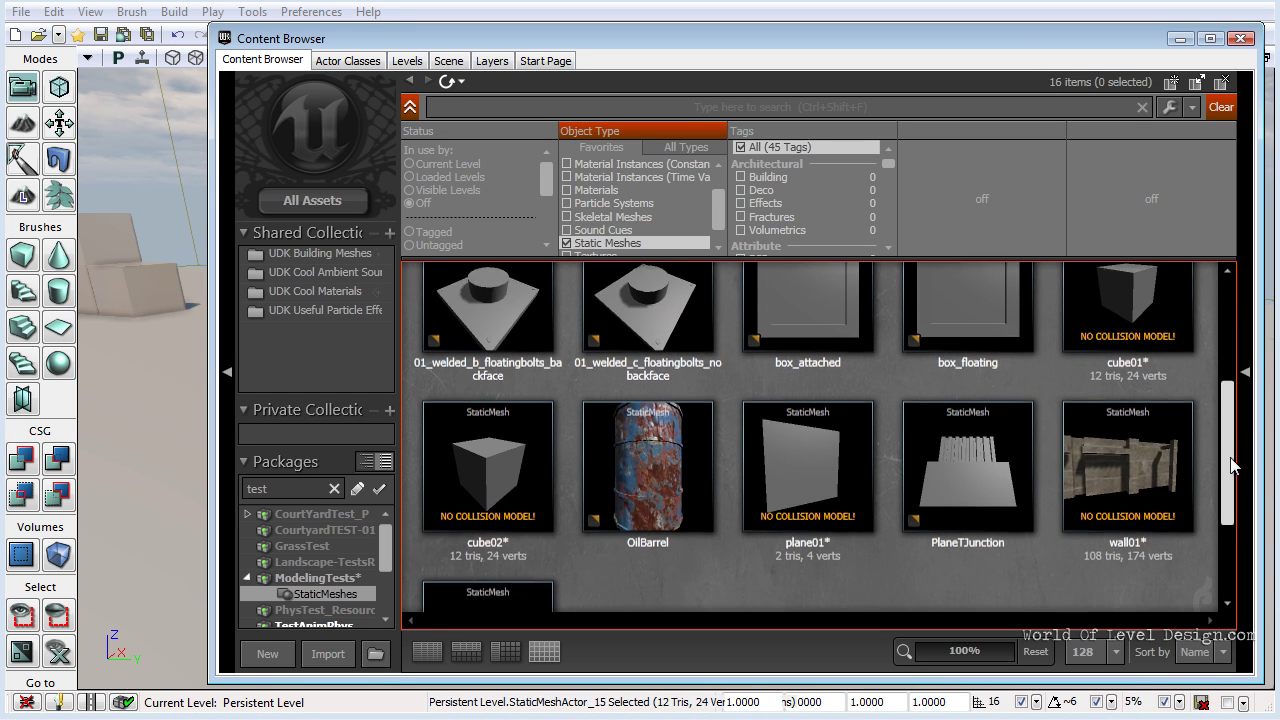
pyautogui.click(489, 438)
pyautogui.rightClick(489, 438)
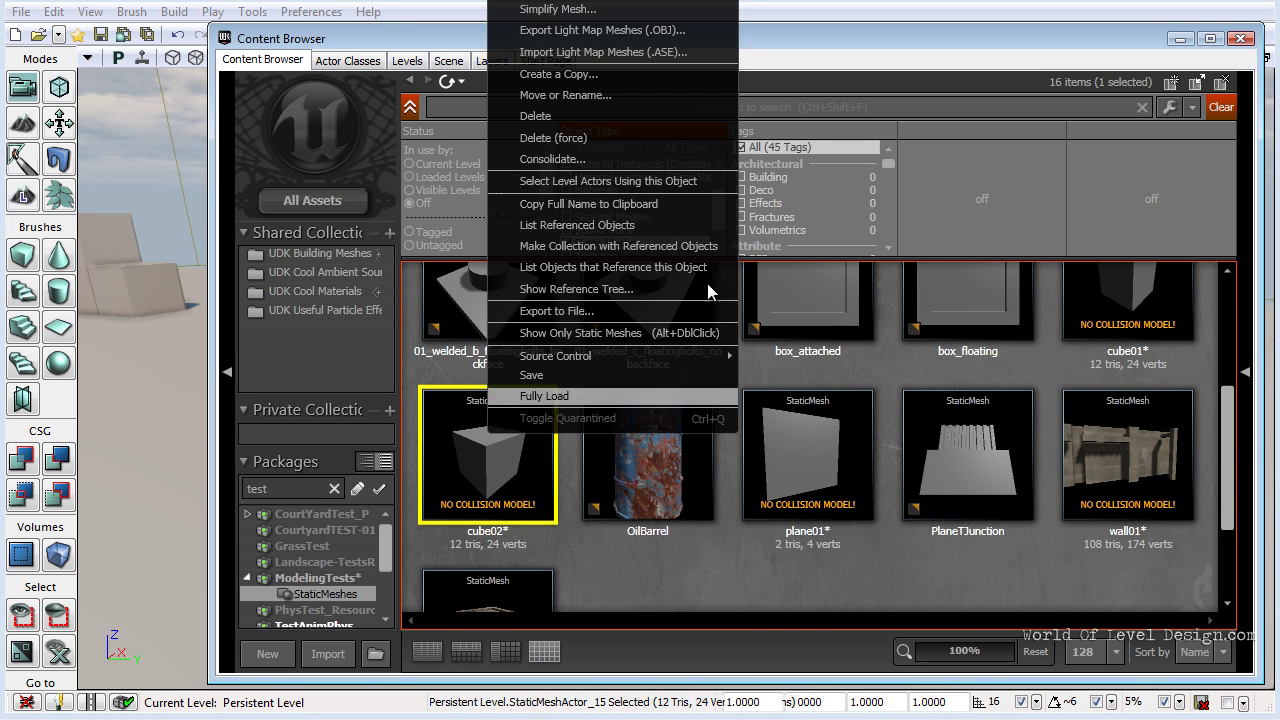
pyautogui.click(603, 2)
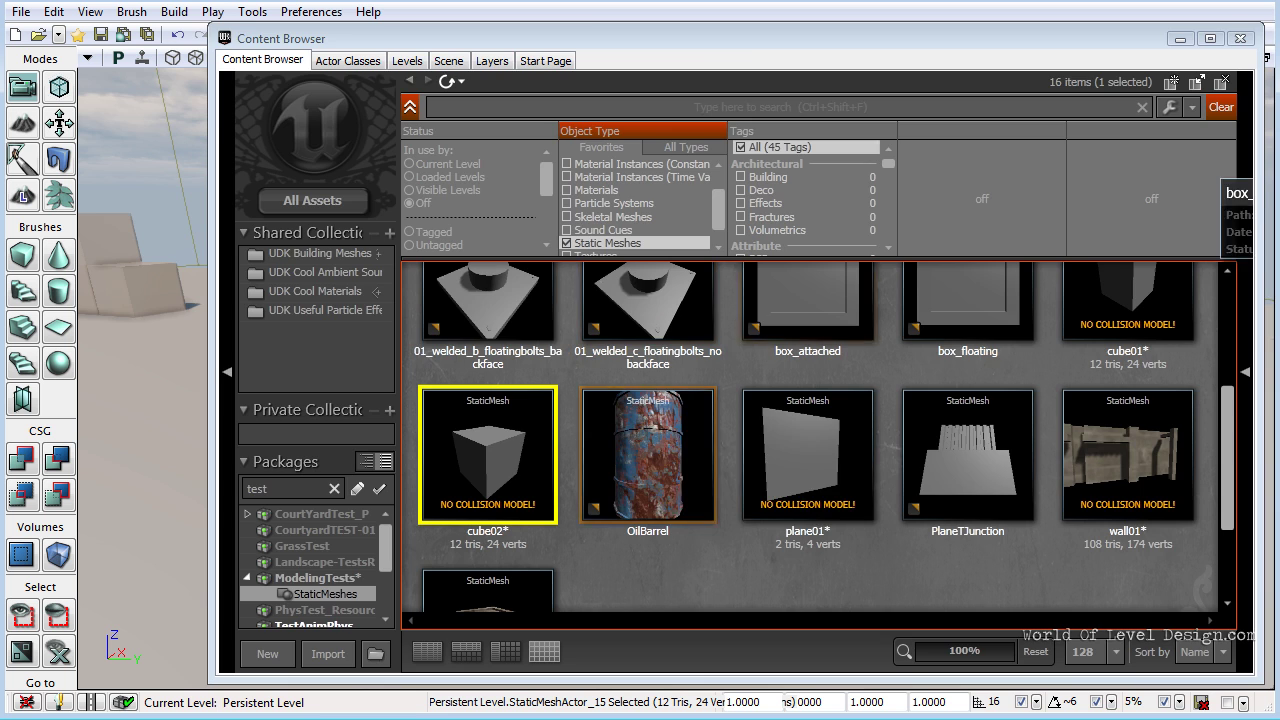
pyautogui.click(1240, 38)
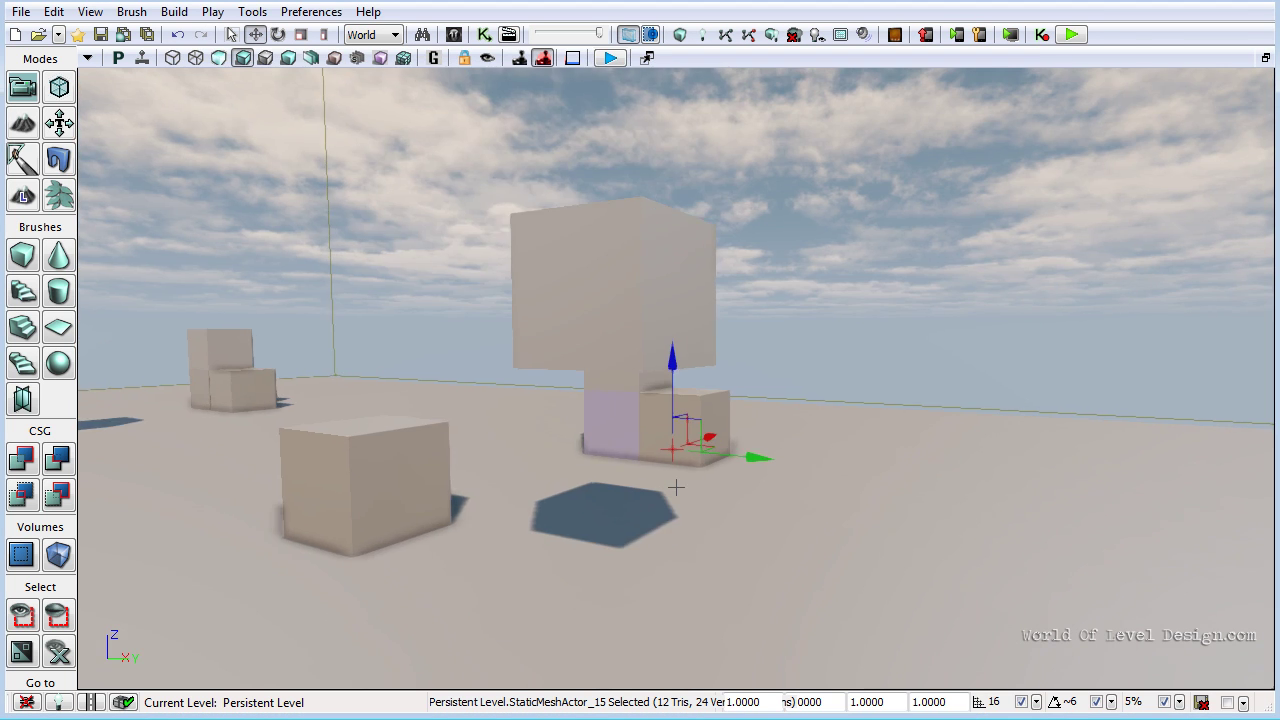
# Examine the lighting on the single cube and the floating cube from several angles
pyautogui.scroll(5, 674, 486)
pyautogui.click(823, 486)
pyautogui.moveTo(823, 486); pyautogui.dragTo(417, 394, button='right')
pyautogui.moveTo(417, 394); pyautogui.dragTo(84, 425)
pyautogui.press('w')
pyautogui.moveTo(84, 425); pyautogui.dragTo(794, 396, button='right')
pyautogui.press('s')
pyautogui.press('a')
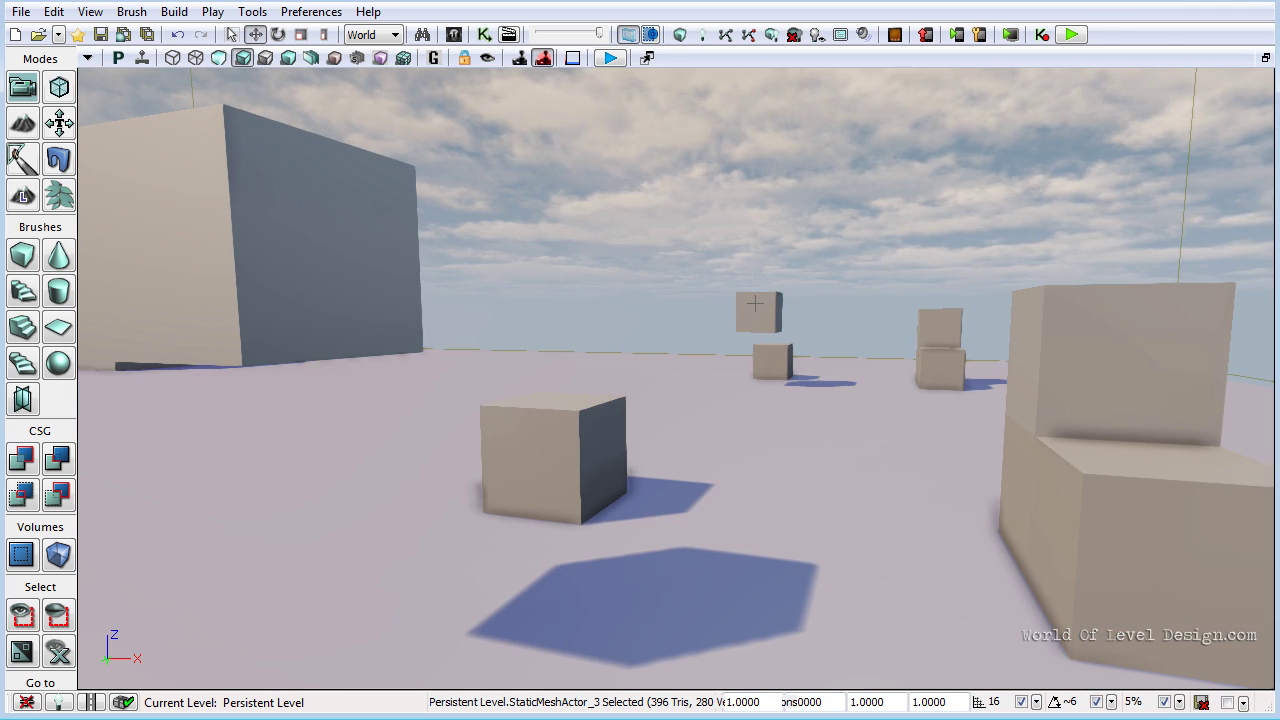
pyautogui.moveTo(353, 370); pyautogui.dragTo(1122, 345)
pyautogui.moveTo(1122, 345); pyautogui.dragTo(1121, 348, button='right')
pyautogui.press('d')
pyautogui.moveTo(426, 491)
pyautogui.mouseDown(button='right')
pyautogui.moveTo(275, 463)
pyautogui.moveTo(78, 458)
pyautogui.moveTo(78, 471)
pyautogui.moveTo(420, 486)
pyautogui.mouseUp(button='right')
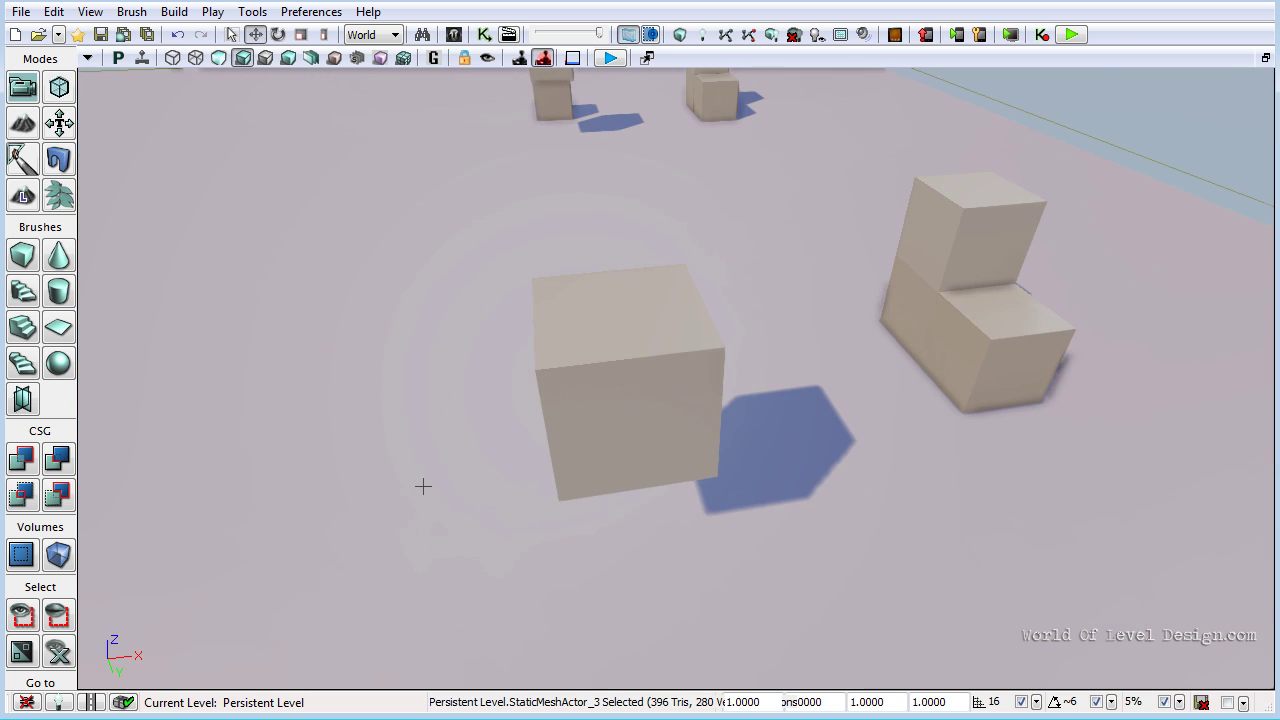
# Examine the shaded side of the stacked cubes for lightmap seams and shadow bleeding
pyautogui.moveTo(621, 407); pyautogui.dragTo(1090, 233)
pyautogui.moveTo(1090, 233); pyautogui.dragTo(1089, 231, button='right')
pyautogui.press('s')
pyautogui.press('d')
pyautogui.moveTo(731, 393); pyautogui.dragTo(198, 357, button='right')
pyautogui.press('w')
pyautogui.press('a')
pyautogui.scroll(3, 774, 277)
pyautogui.scroll(-5, 775, 497)
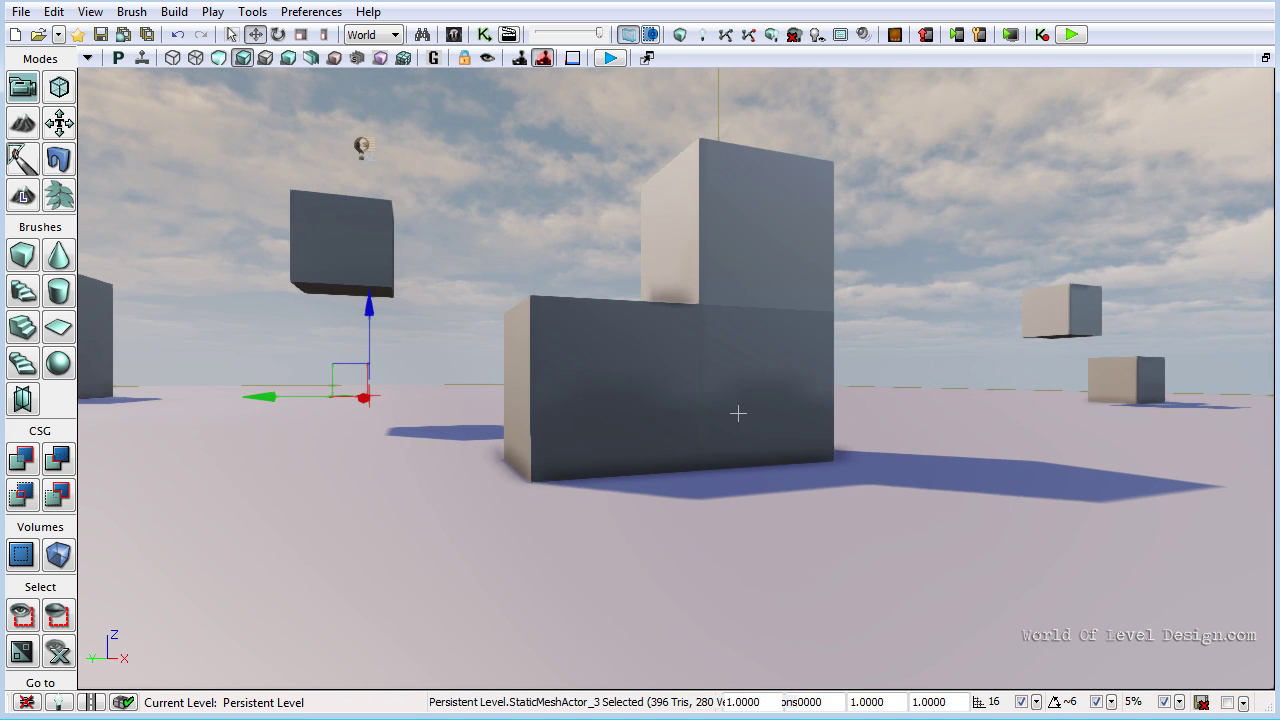
pyautogui.scroll(3, 704, 355)
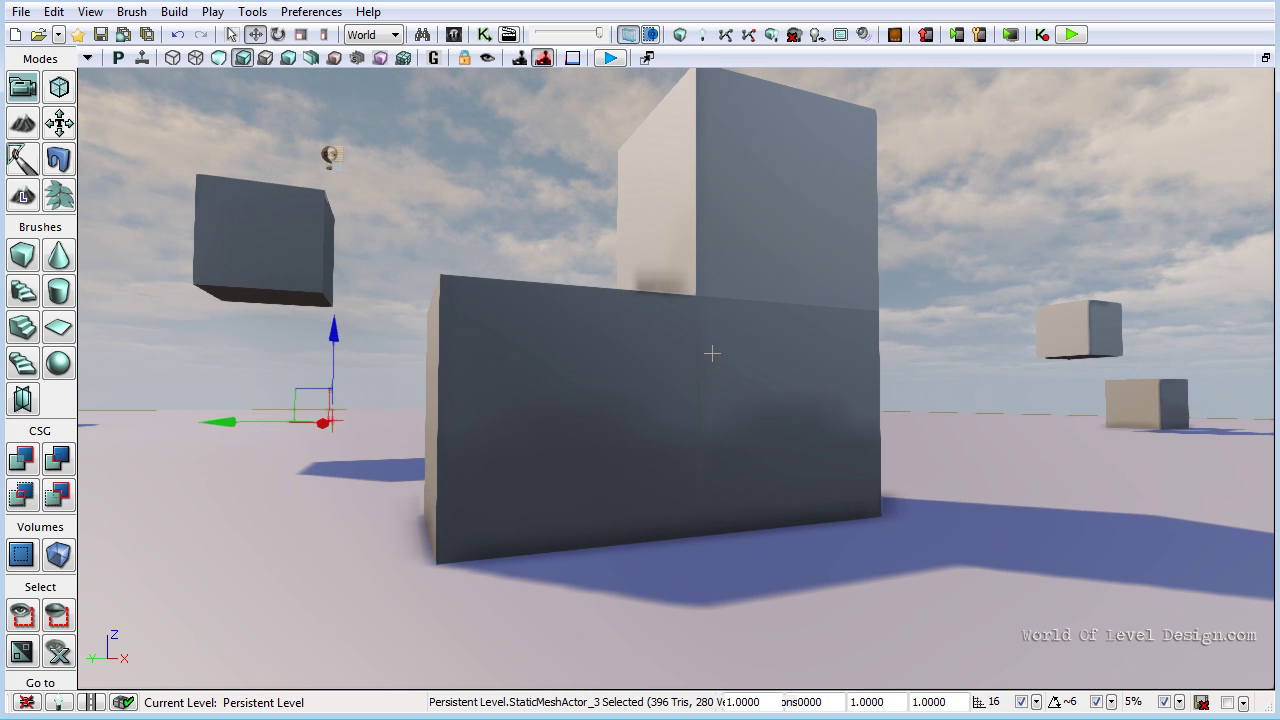
pyautogui.moveTo(661, 471); pyautogui.dragTo(660, 454, button='right')
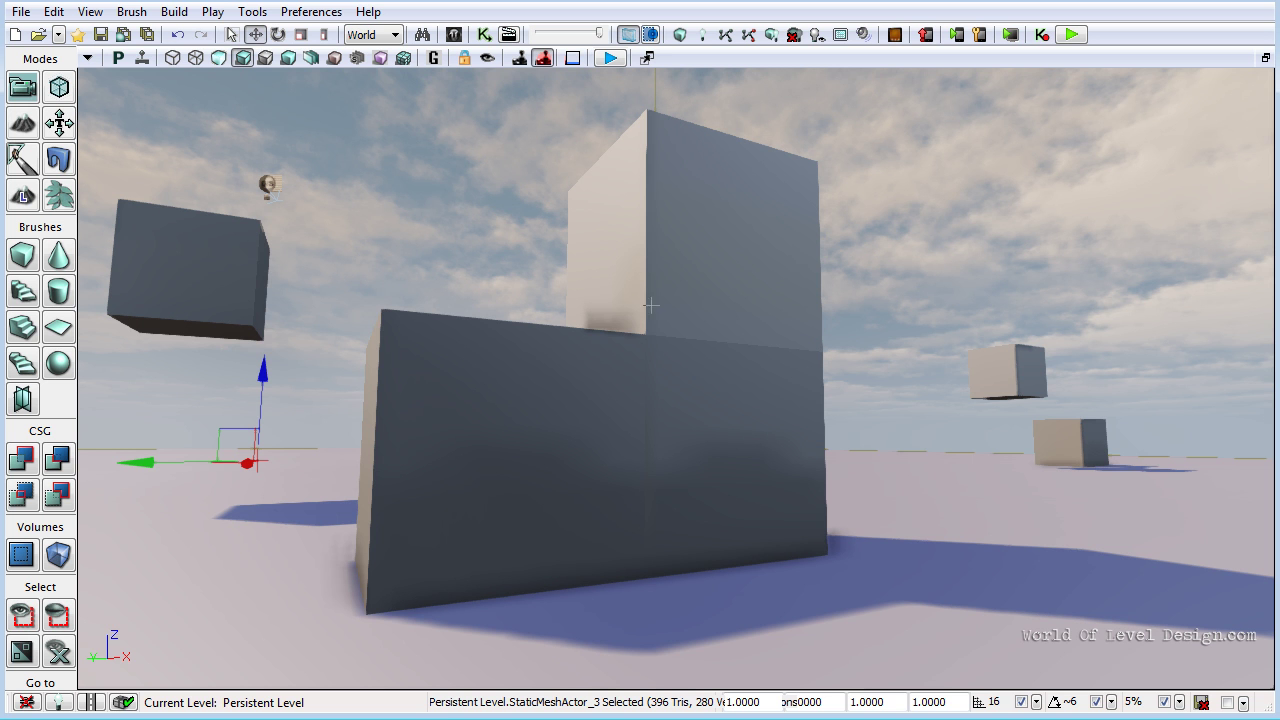
# Inspect the opposite side of the stack where the upper cube meets the lower ones
pyautogui.moveTo(696, 441); pyautogui.dragTo(1111, 523, button='right')
pyautogui.scroll(-3, 523, 426)
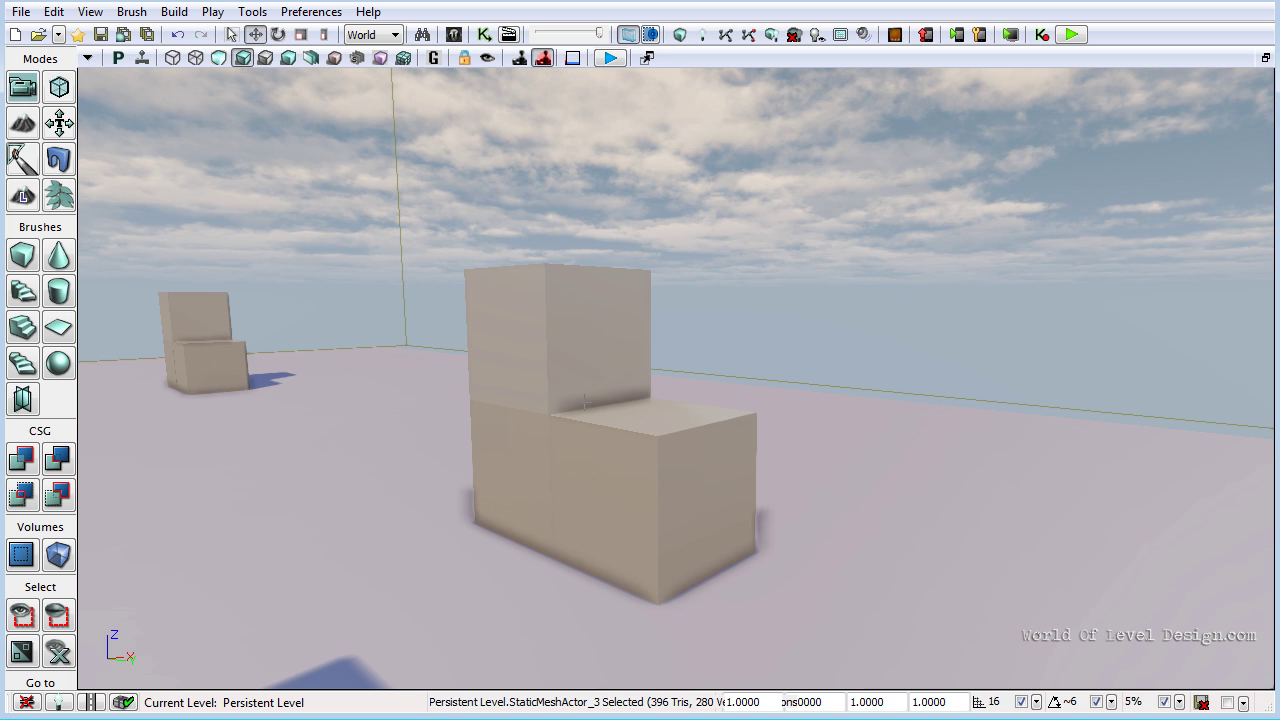
pyautogui.scroll(4, 591, 443)
pyautogui.moveTo(582, 437); pyautogui.dragTo(609, 438, button='right')
pyautogui.moveTo(609, 438)
pyautogui.mouseDown()
pyautogui.moveTo(566, 457)
pyautogui.moveTo(594, 465)
pyautogui.moveTo(594, 429)
pyautogui.mouseUp()
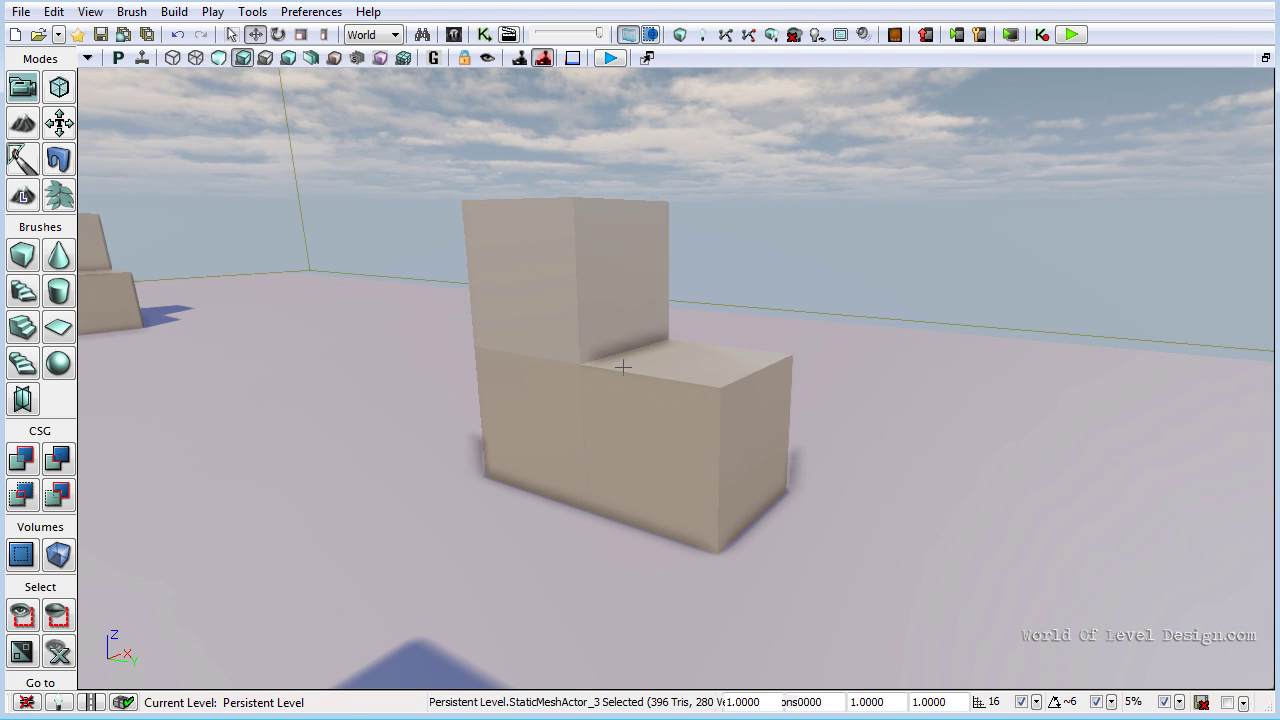
pyautogui.moveTo(628, 370); pyautogui.dragTo(604, 407)
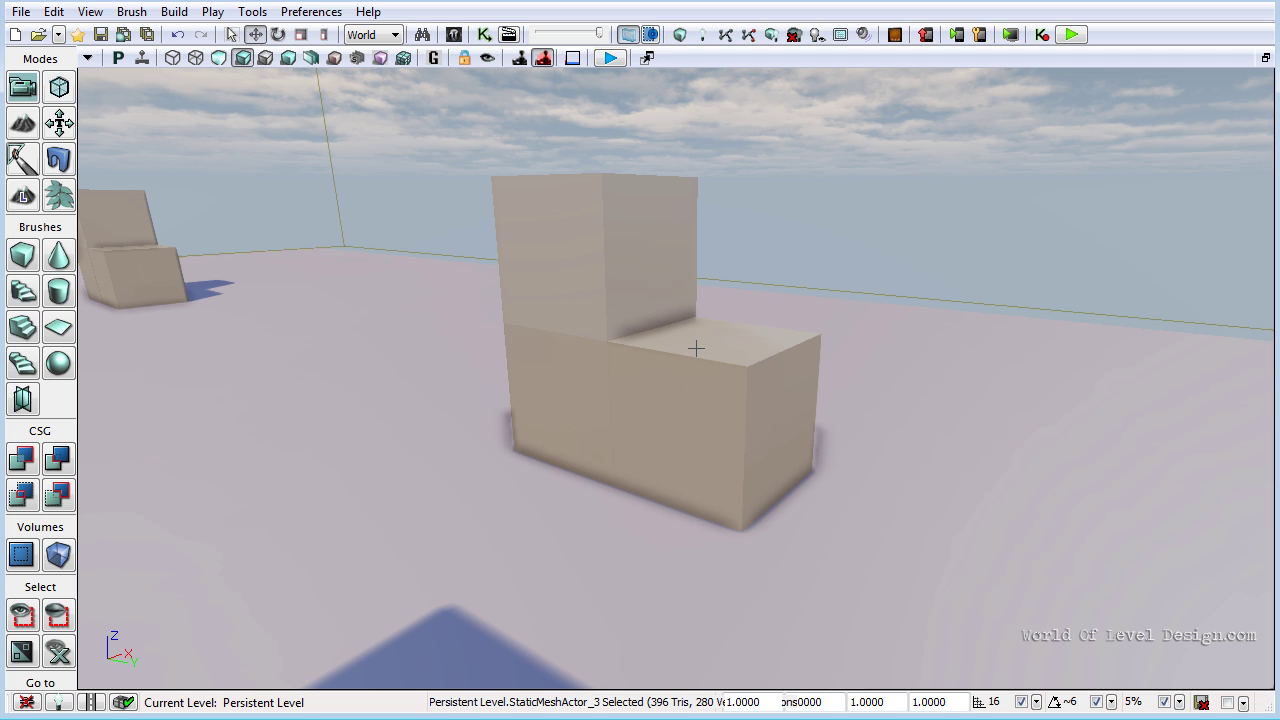
# Open the World Properties and filter them by "amb"
pyautogui.click(89, 11)
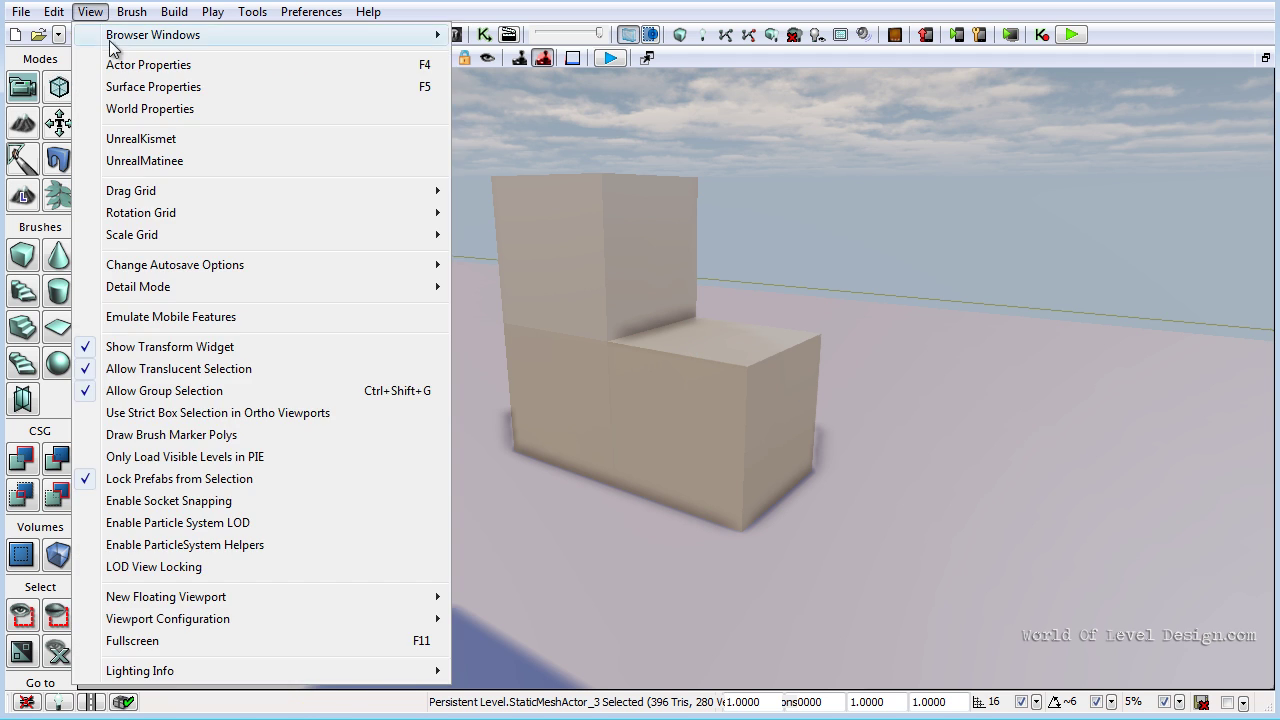
pyautogui.click(163, 114)
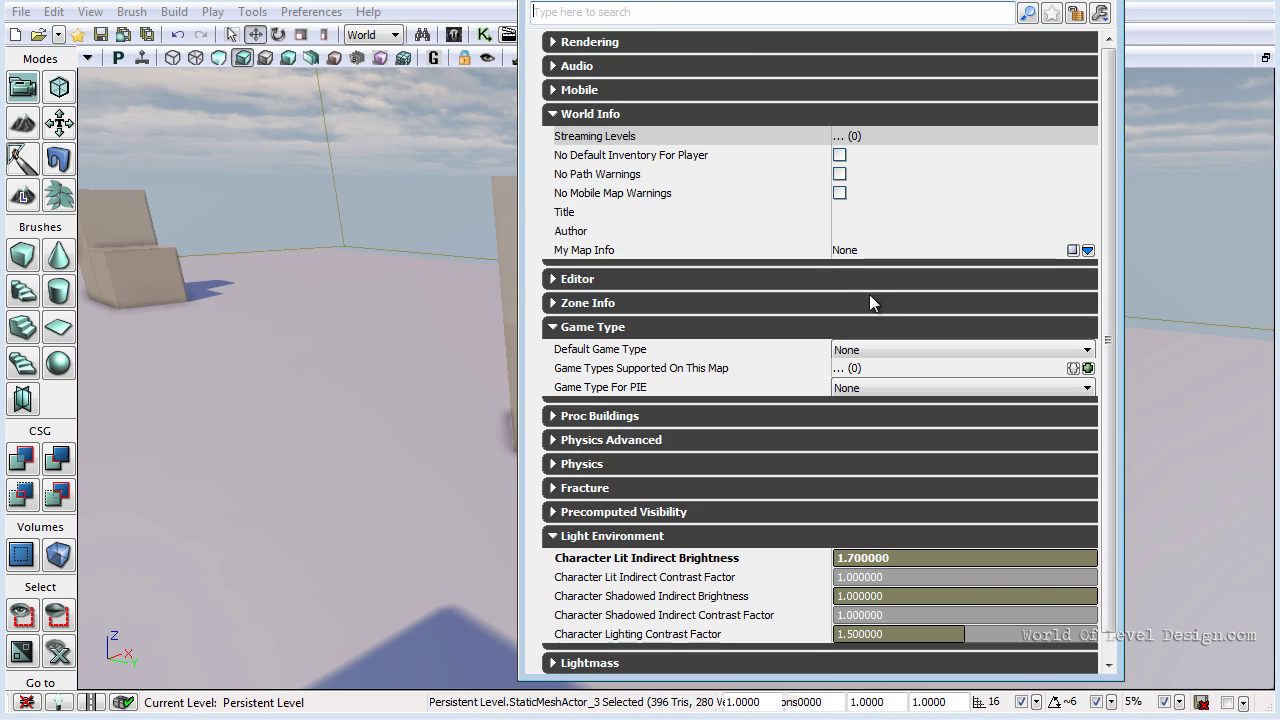
pyautogui.click(643, 12)
pyautogui.write('am')
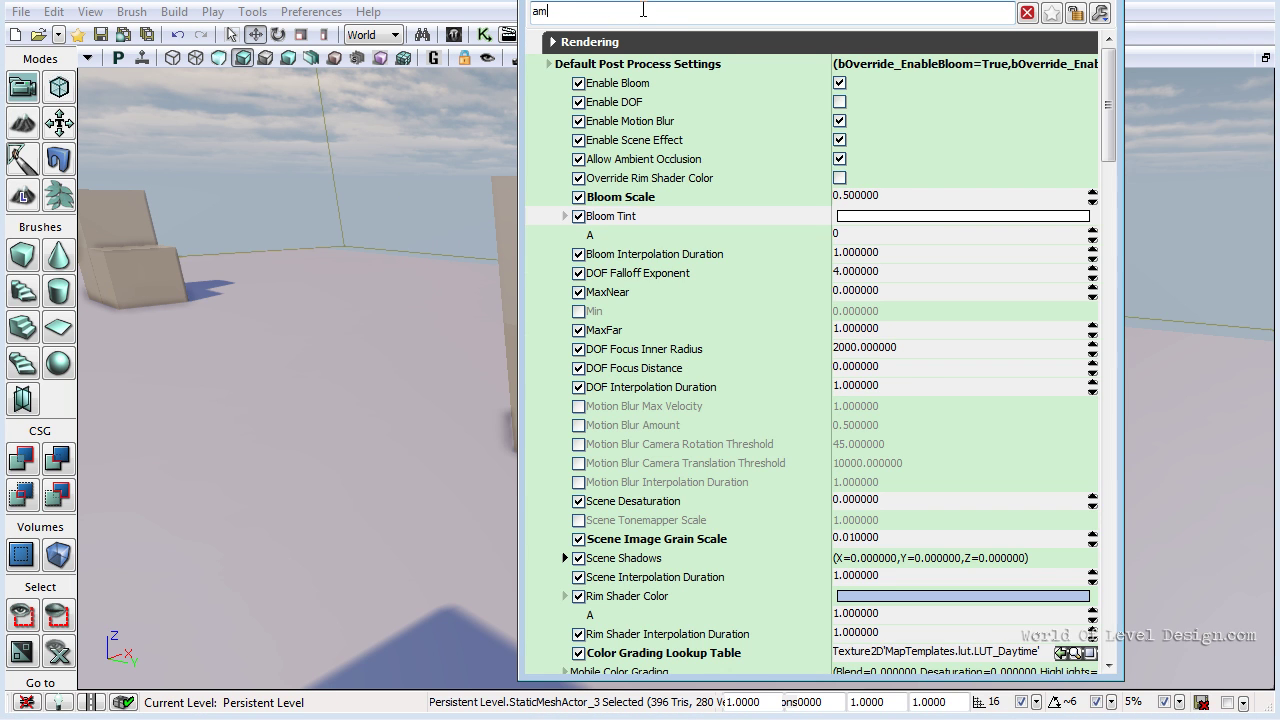
pyautogui.write('b')
# Toggle Allow Ambient Occlusion off and back on to compare the shading around the stacked cubes
pyautogui.moveTo(466, 129); pyautogui.dragTo(510, 190, button='right')
pyautogui.click(841, 88)
pyautogui.rightClick(321, 294)
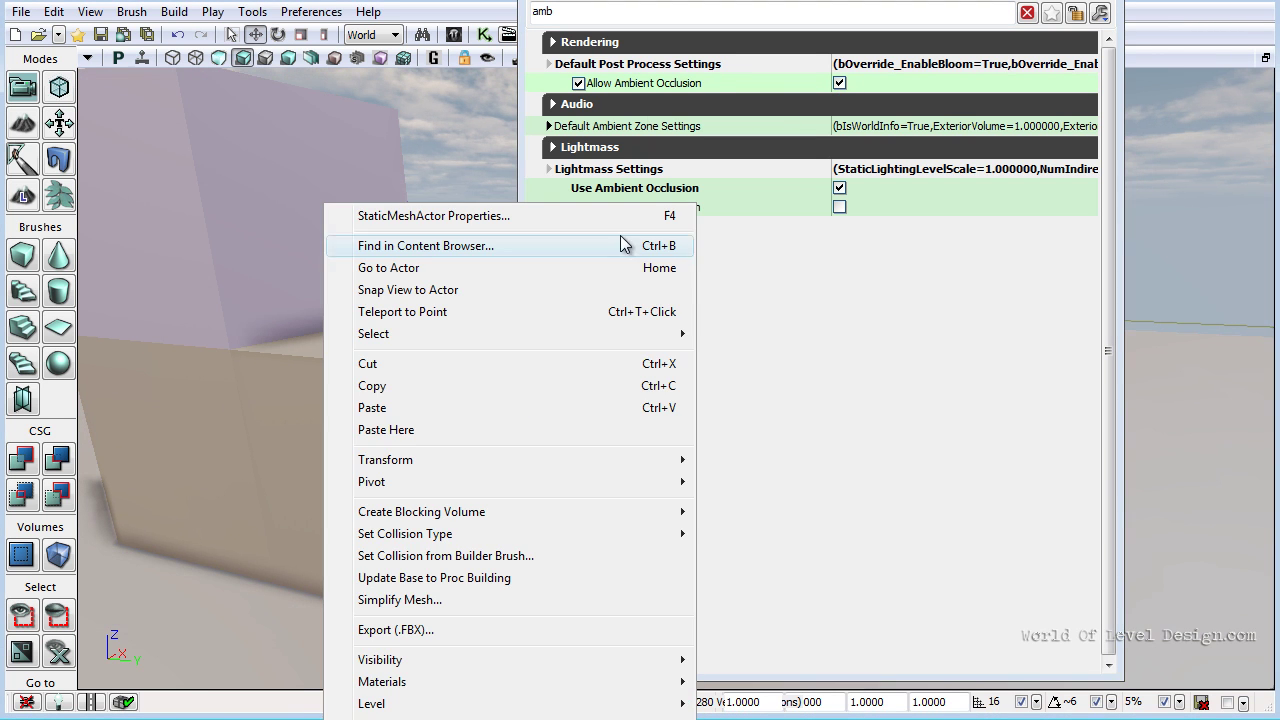
pyautogui.click(840, 83)
pyautogui.moveTo(300, 377); pyautogui.dragTo(273, 382, button='right')
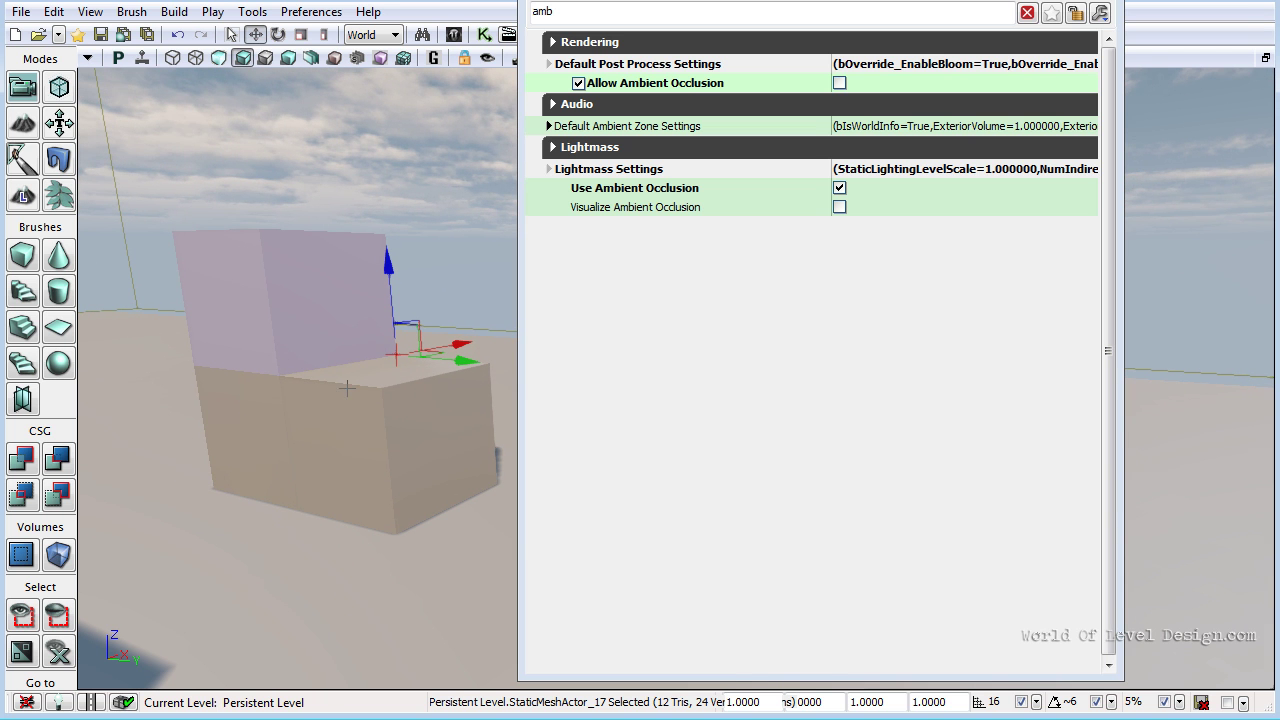
pyautogui.click(842, 84)
pyautogui.click(843, 84)
pyautogui.click(840, 83)
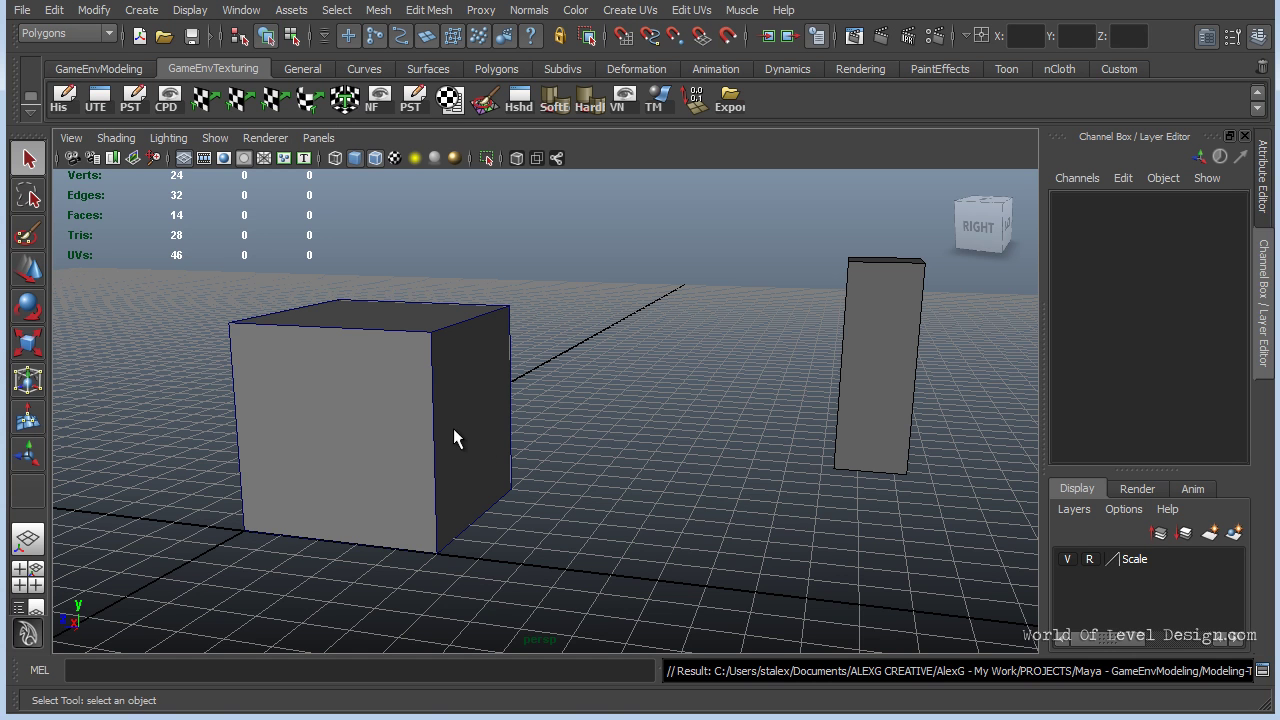
# In Maya, open pCube3 in the UV Texture Editor and move its three right-column UV shells closer to the left column
pyautogui.click(453, 428)
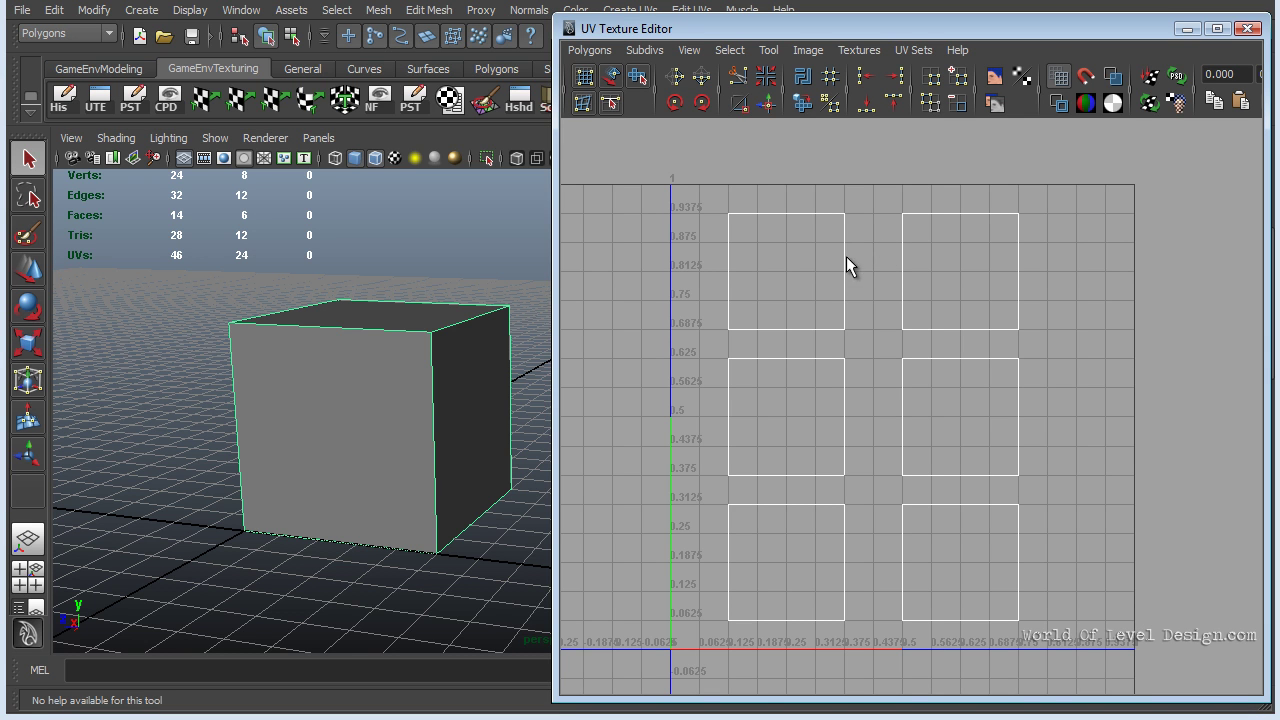
pyautogui.moveTo(901, 231); pyautogui.dragTo(953, 239, button='right')
pyautogui.moveTo(887, 202); pyautogui.dragTo(1060, 340)
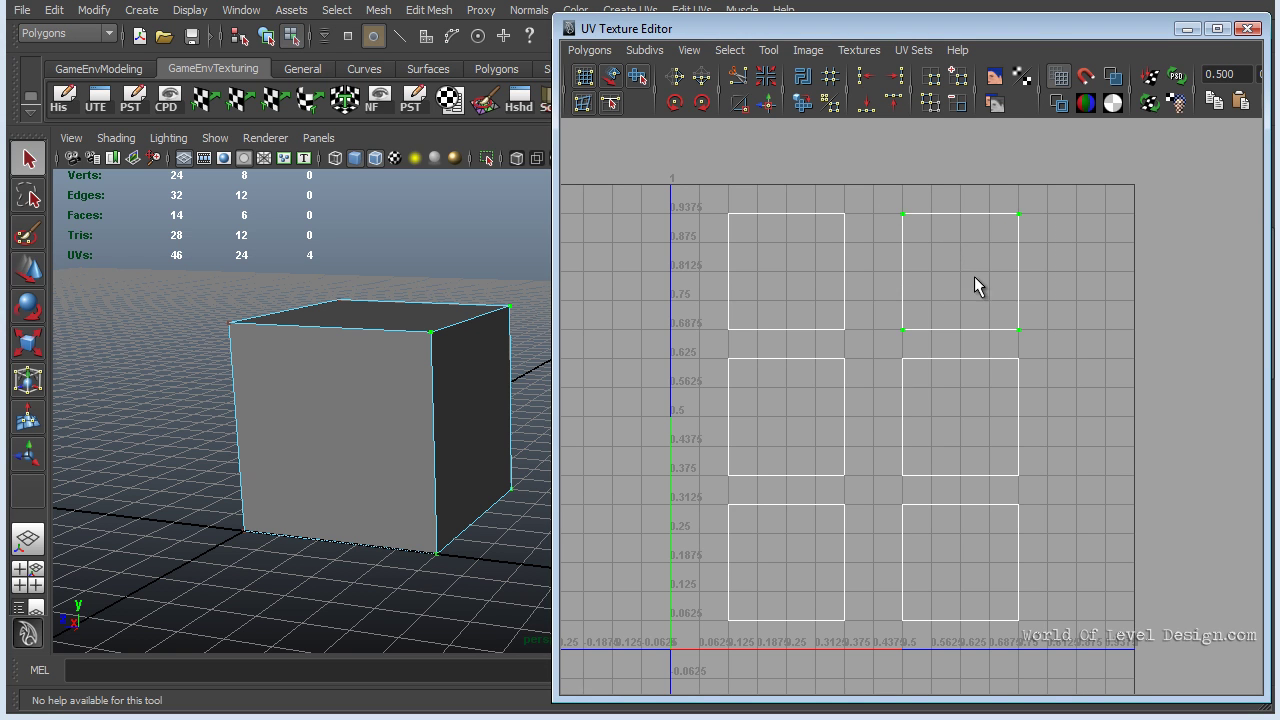
pyautogui.press('w')
pyautogui.moveTo(962, 272); pyautogui.dragTo(920, 262)
pyautogui.moveTo(897, 335); pyautogui.dragTo(1034, 476)
pyautogui.moveTo(914, 521); pyautogui.dragTo(916, 515)
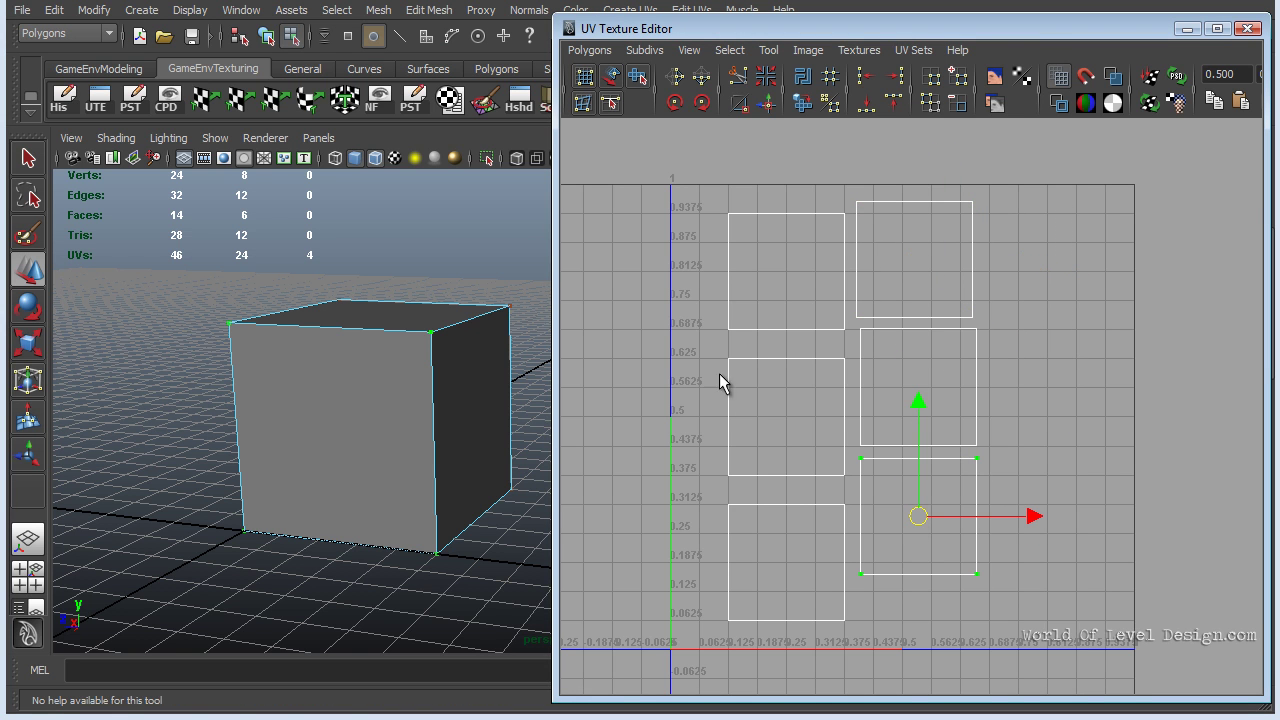
# Move the middle and lower left-column UV shells up to narrow the gaps between them
pyautogui.moveTo(718, 346); pyautogui.dragTo(851, 643)
pyautogui.moveTo(798, 490); pyautogui.dragTo(800, 472)
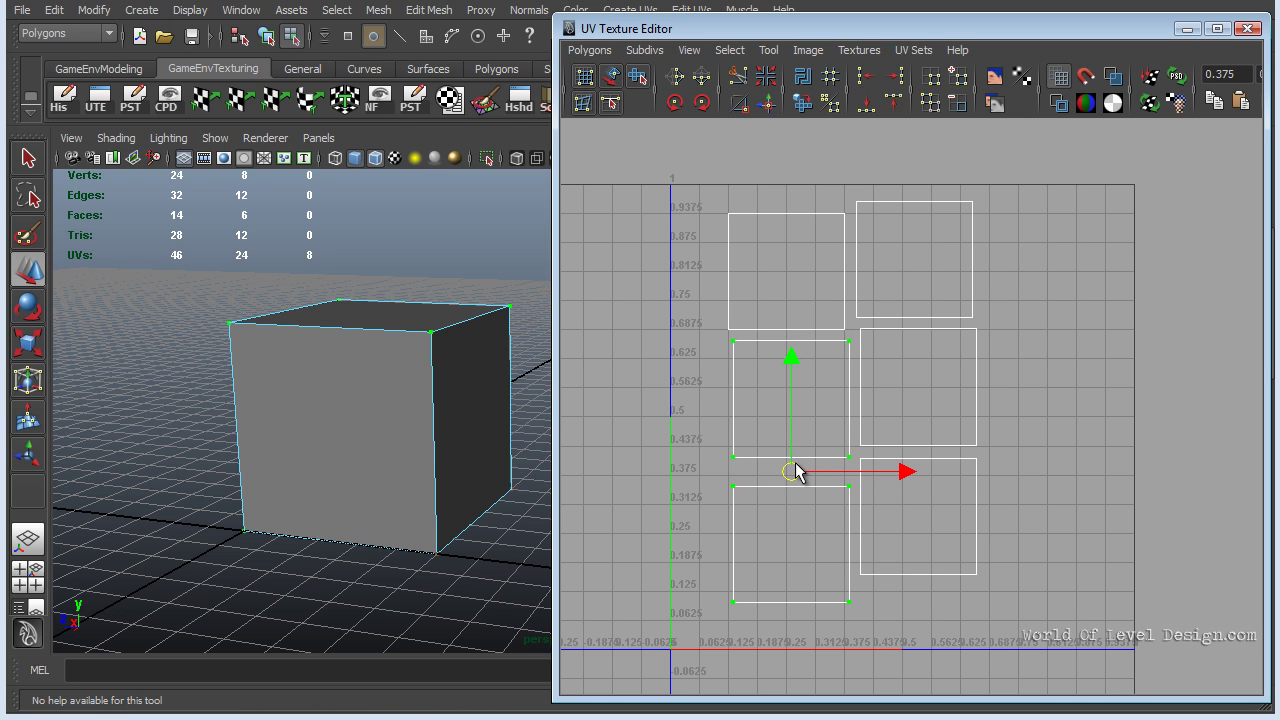
pyautogui.moveTo(705, 480); pyautogui.dragTo(855, 640)
pyautogui.moveTo(791, 544); pyautogui.dragTo(792, 526)
# Nudge the upper-right UV shell closer to the upper-left shell
pyautogui.keyDown('alt'); pyautogui.moveTo(697, 464); pyautogui.dragTo(789, 464, button='right'); pyautogui.keyUp('alt')
pyautogui.keyDown('alt'); pyautogui.moveTo(789, 464); pyautogui.dragTo(958, 505, button='middle'); pyautogui.keyUp('alt')
pyautogui.keyDown('alt'); pyautogui.moveTo(974, 414); pyautogui.dragTo(865, 519, button='middle'); pyautogui.keyUp('alt')
pyautogui.keyDown('alt'); pyautogui.moveTo(820, 455); pyautogui.dragTo(868, 440, button='right'); pyautogui.keyUp('alt')
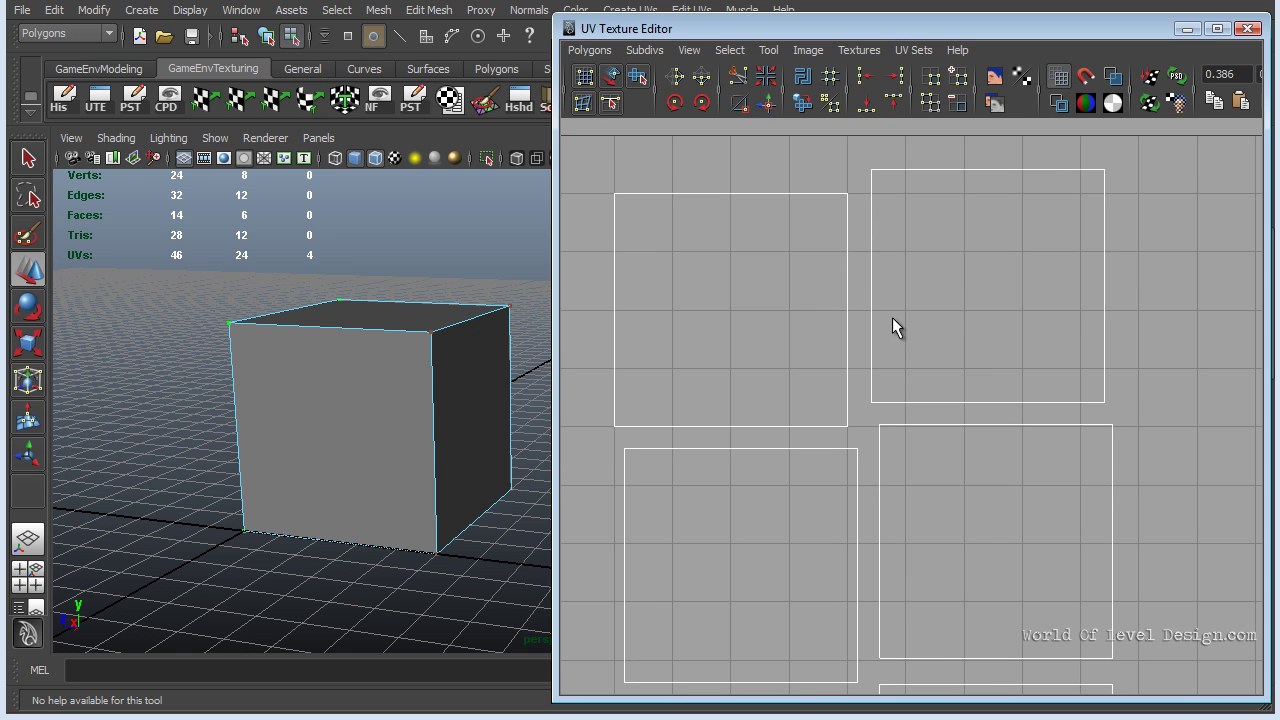
pyautogui.keyDown('alt'); pyautogui.moveTo(893, 311); pyautogui.dragTo(895, 221, button='right'); pyautogui.keyUp('alt')
pyautogui.moveTo(1150, 411); pyautogui.dragTo(865, 172)
pyautogui.moveTo(984, 296); pyautogui.dragTo(974, 292)
pyautogui.keyDown('alt'); pyautogui.moveTo(705, 278); pyautogui.dragTo(780, 270, button='right'); pyautogui.keyUp('alt')
pyautogui.keyDown('alt'); pyautogui.moveTo(804, 262); pyautogui.dragTo(855, 372, button='middle'); pyautogui.keyUp('alt')
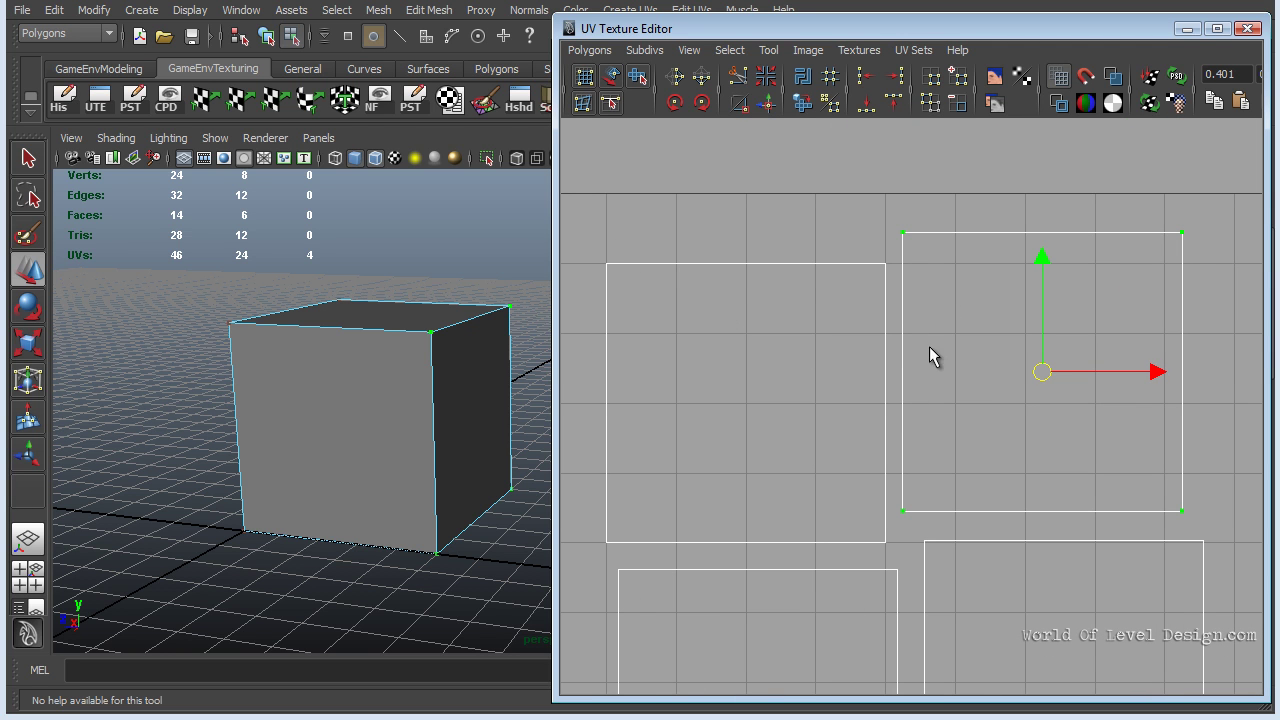
# Close the UV Texture Editor and export pCube3 in object mode, overwriting cube02.fbx
pyautogui.click(1260, 31)
pyautogui.moveTo(374, 363); pyautogui.dragTo(471, 338, button='right')
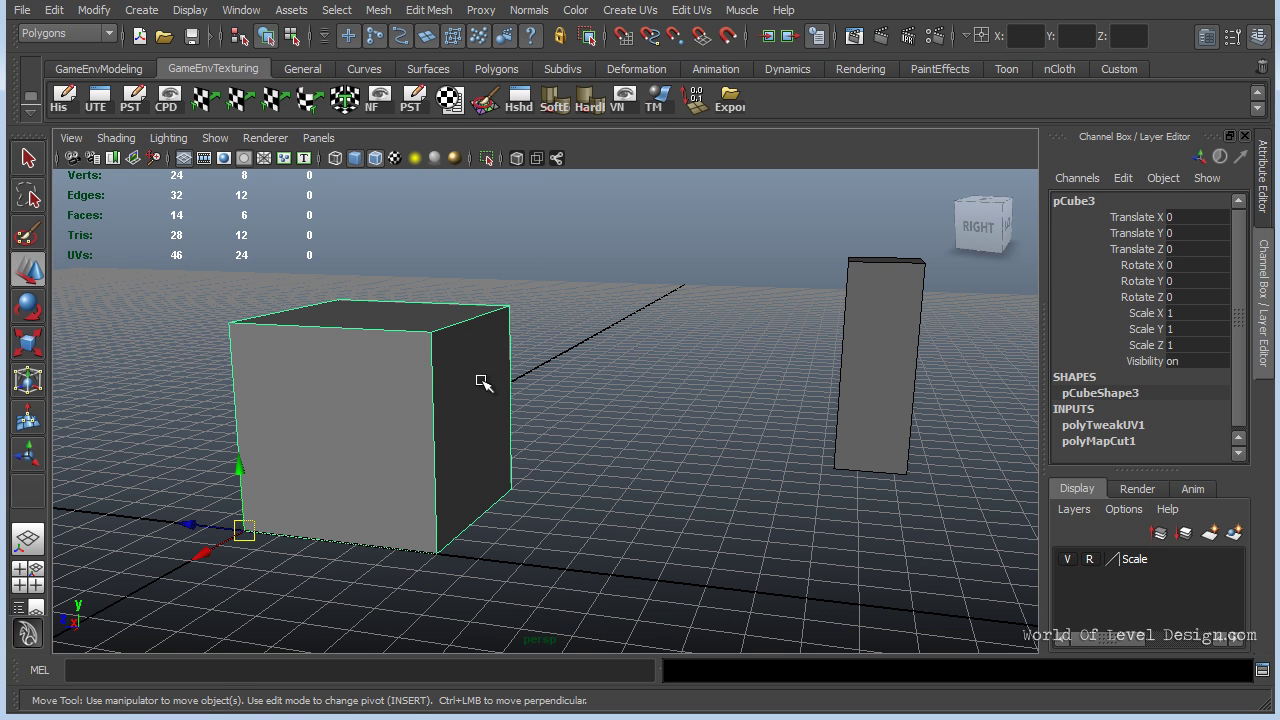
pyautogui.moveTo(363, 345); pyautogui.dragTo(577, 500, button='right')
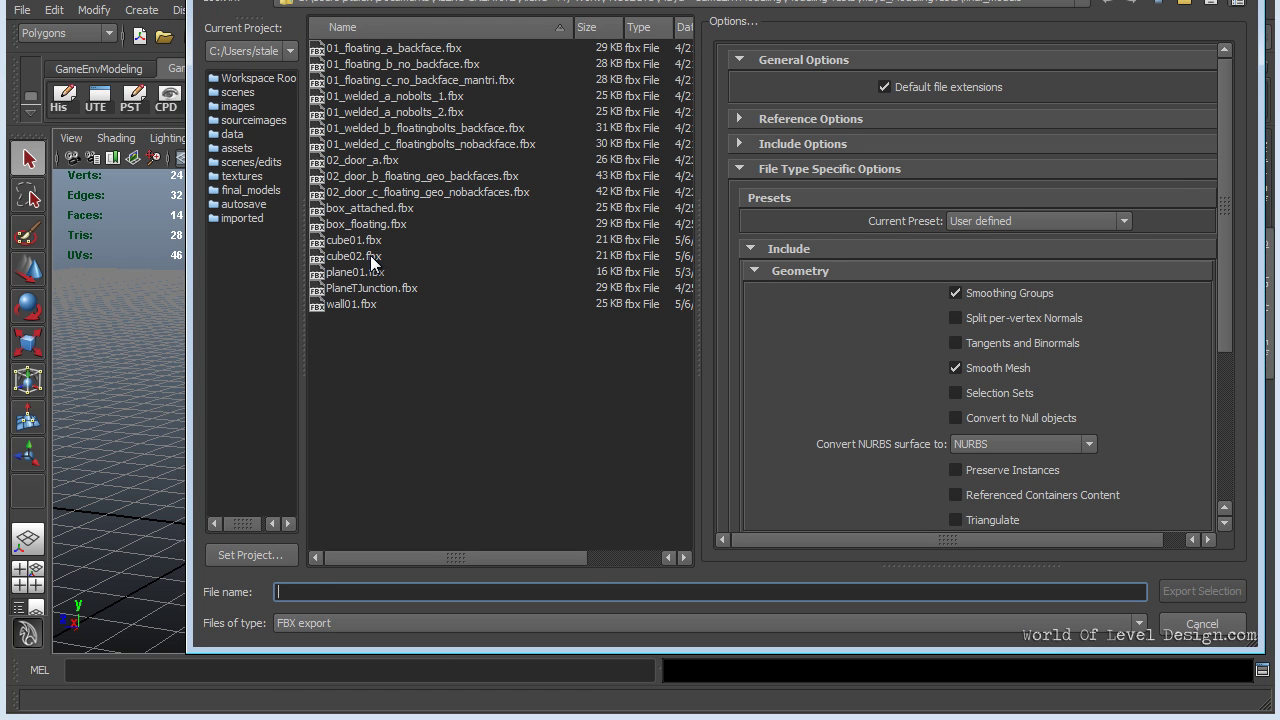
pyautogui.doubleClick(360, 256)
pyautogui.click(680, 336)
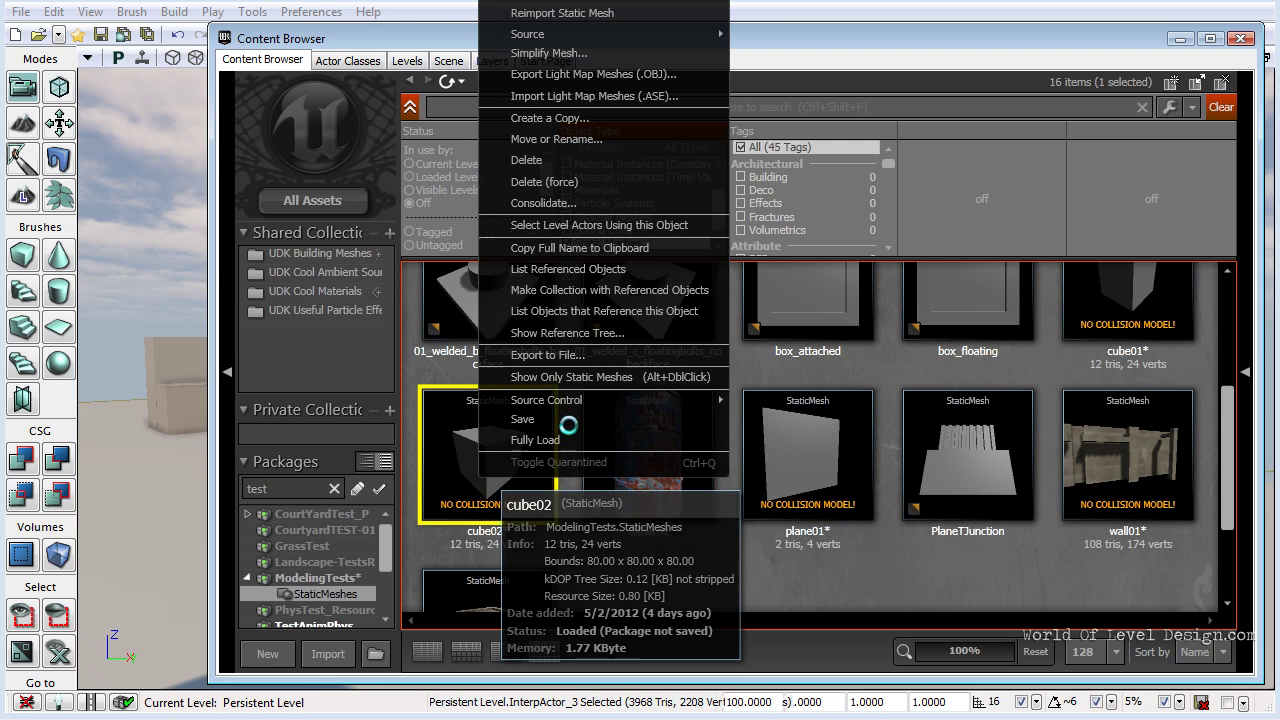
# Reimport the cube02 mesh in UDK and build the lighting at Preview quality with Lightmass
pyautogui.click(591, 12)
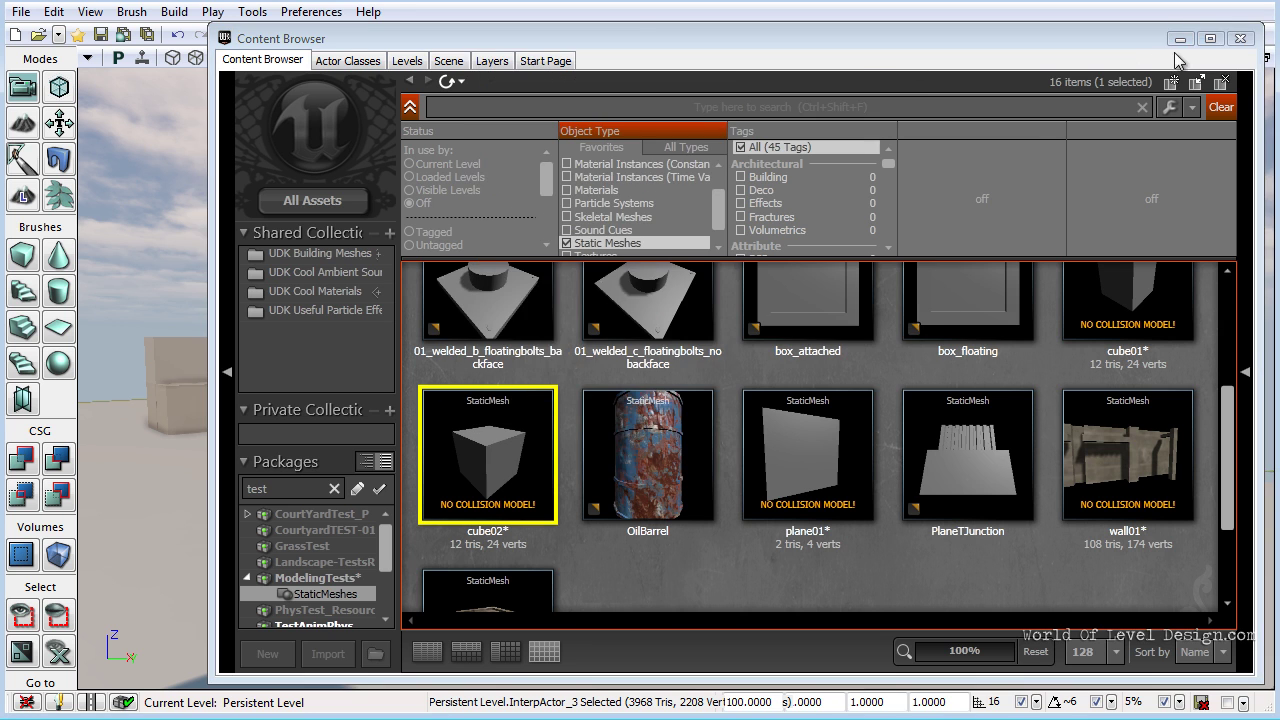
pyautogui.click(1240, 38)
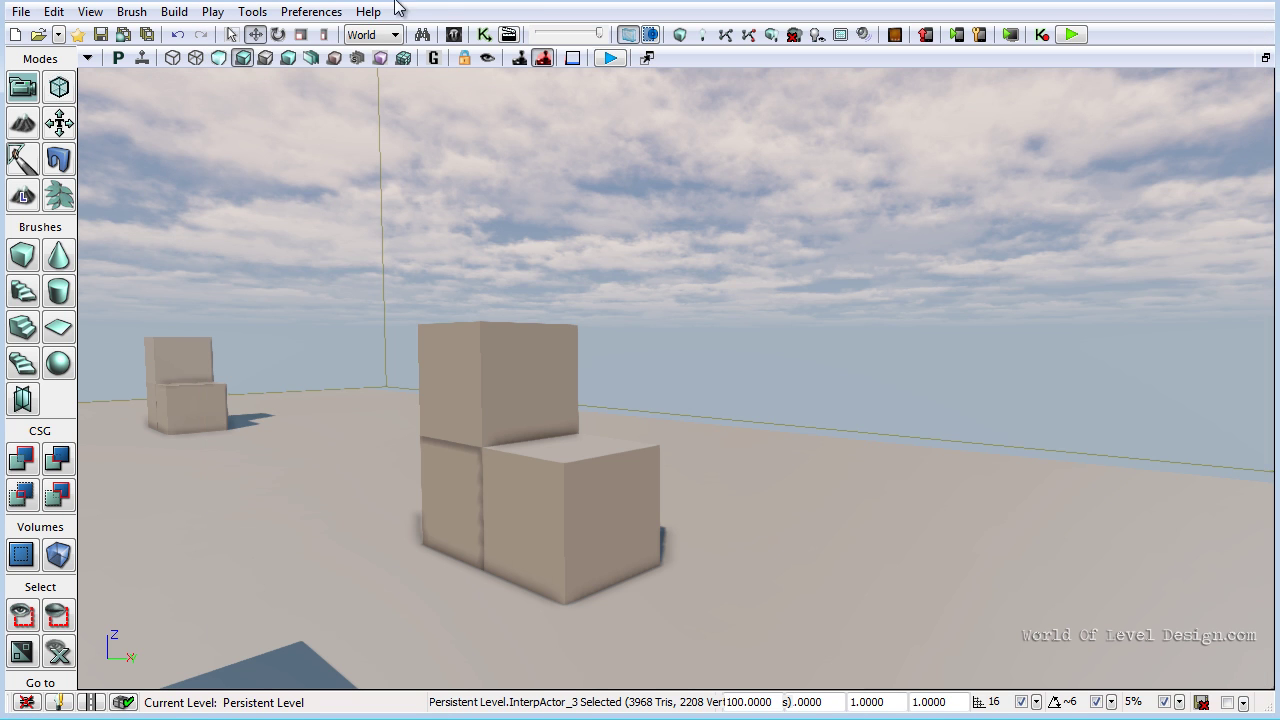
pyautogui.click(704, 36)
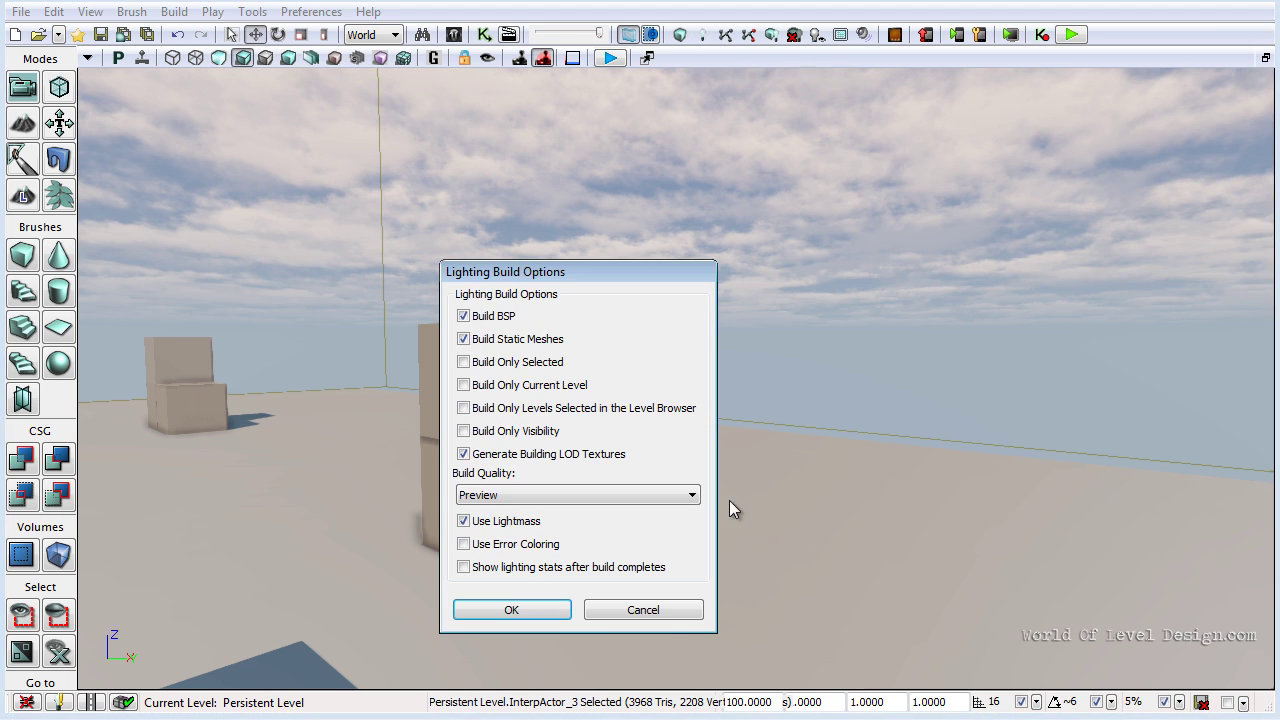
pyautogui.click(543, 611)
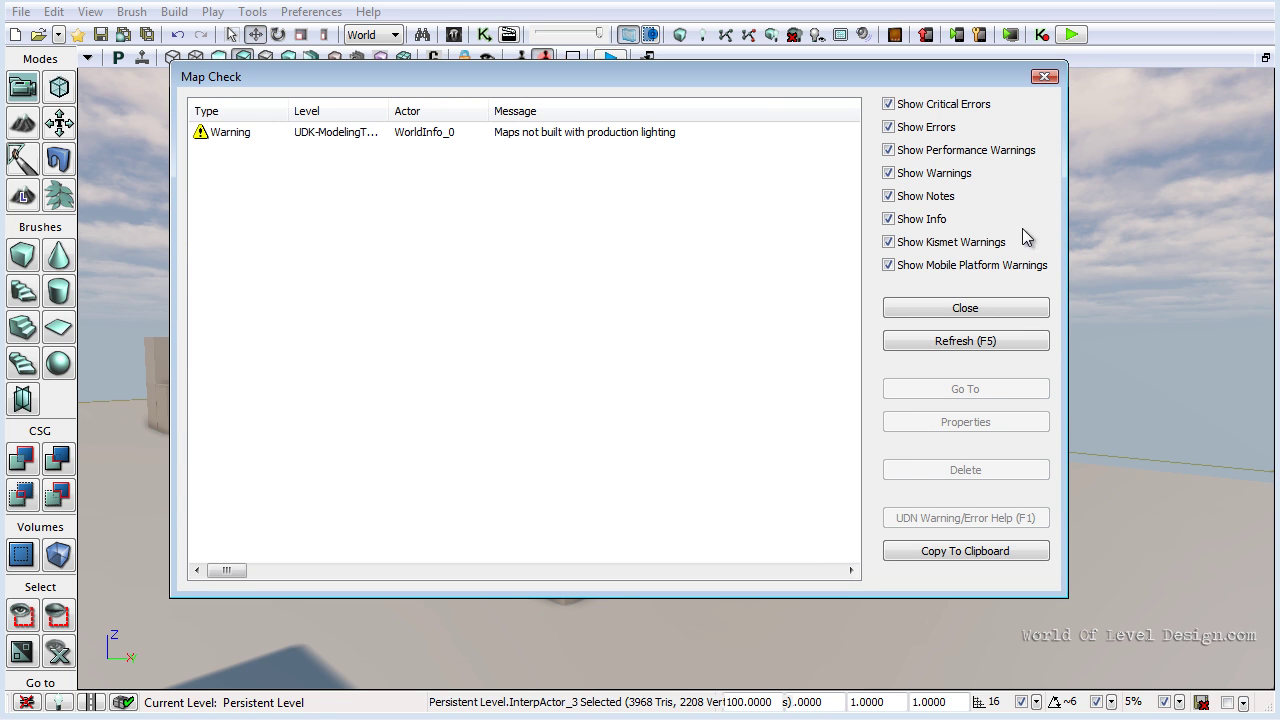
pyautogui.click(1060, 77)
# Examine the edges and shaded sides of the stacked cubes for shadow bleeding caused by the tighter UV spacing
pyautogui.moveTo(714, 415); pyautogui.dragTo(666, 388, button='right')
pyautogui.press('w')
pyautogui.moveTo(666, 388); pyautogui.dragTo(684, 258)
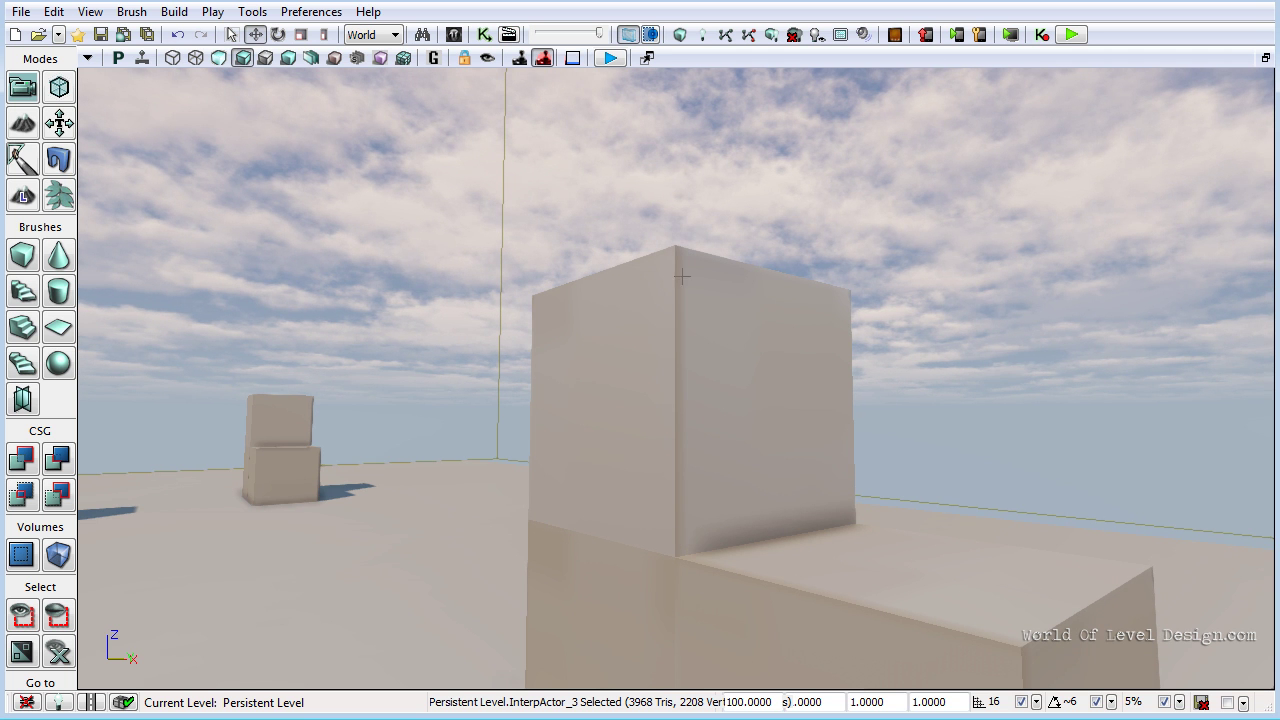
pyautogui.moveTo(778, 430); pyautogui.dragTo(619, 478)
pyautogui.moveTo(713, 427); pyautogui.dragTo(749, 322, button='right')
pyautogui.moveTo(749, 322); pyautogui.dragTo(739, 226)
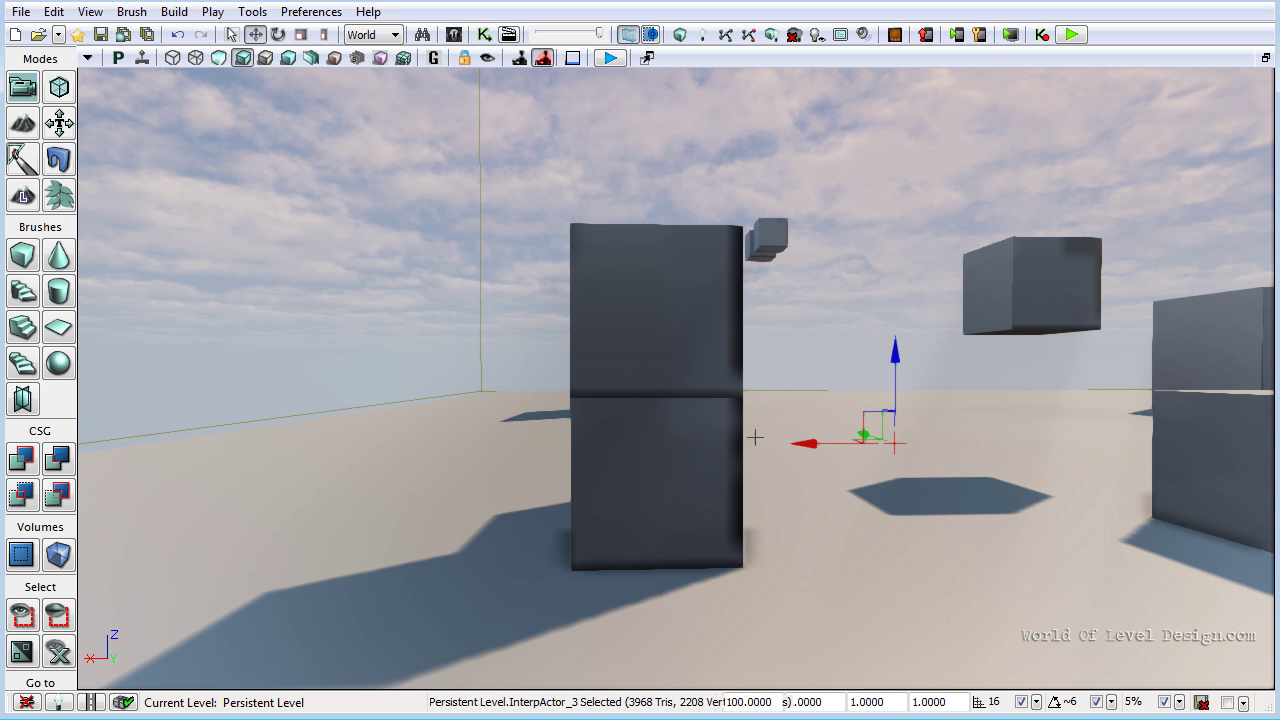
pyautogui.moveTo(757, 437); pyautogui.dragTo(597, 374)
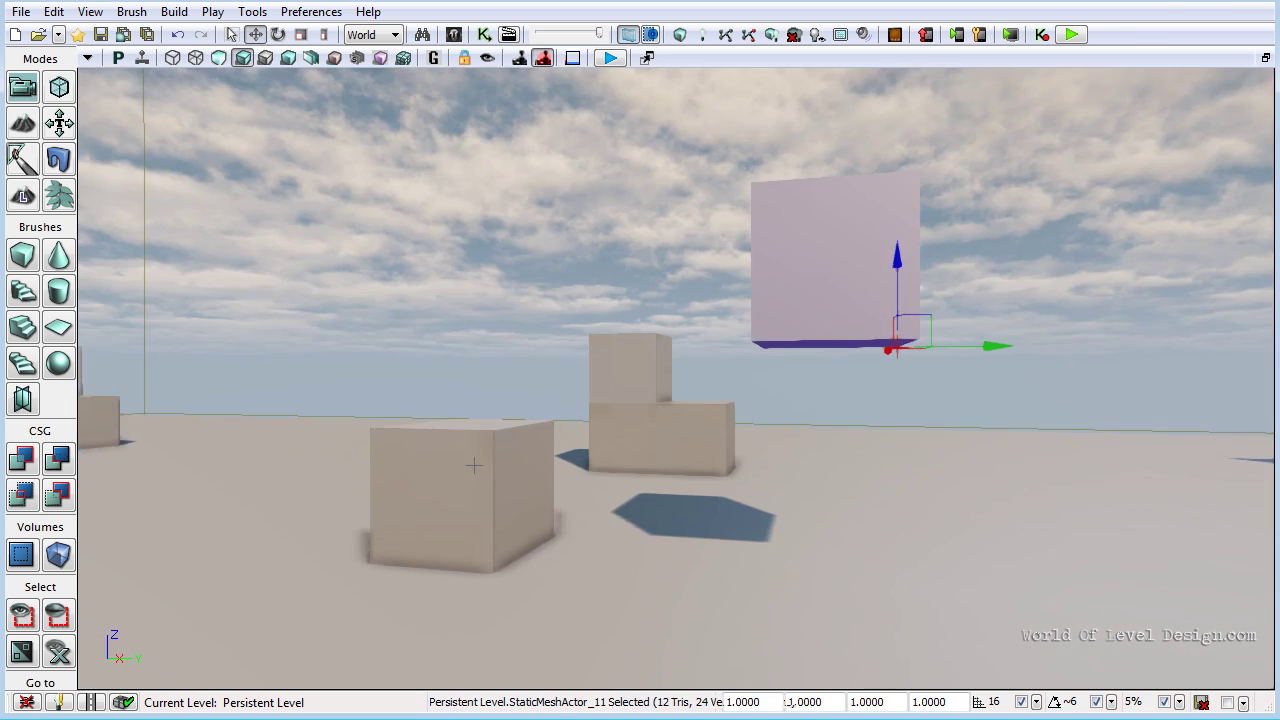
# Inspect the single, floating and stacked cubes from several sides for lighting seams and dark contact edges
pyautogui.moveTo(474, 465); pyautogui.dragTo(286, 463)
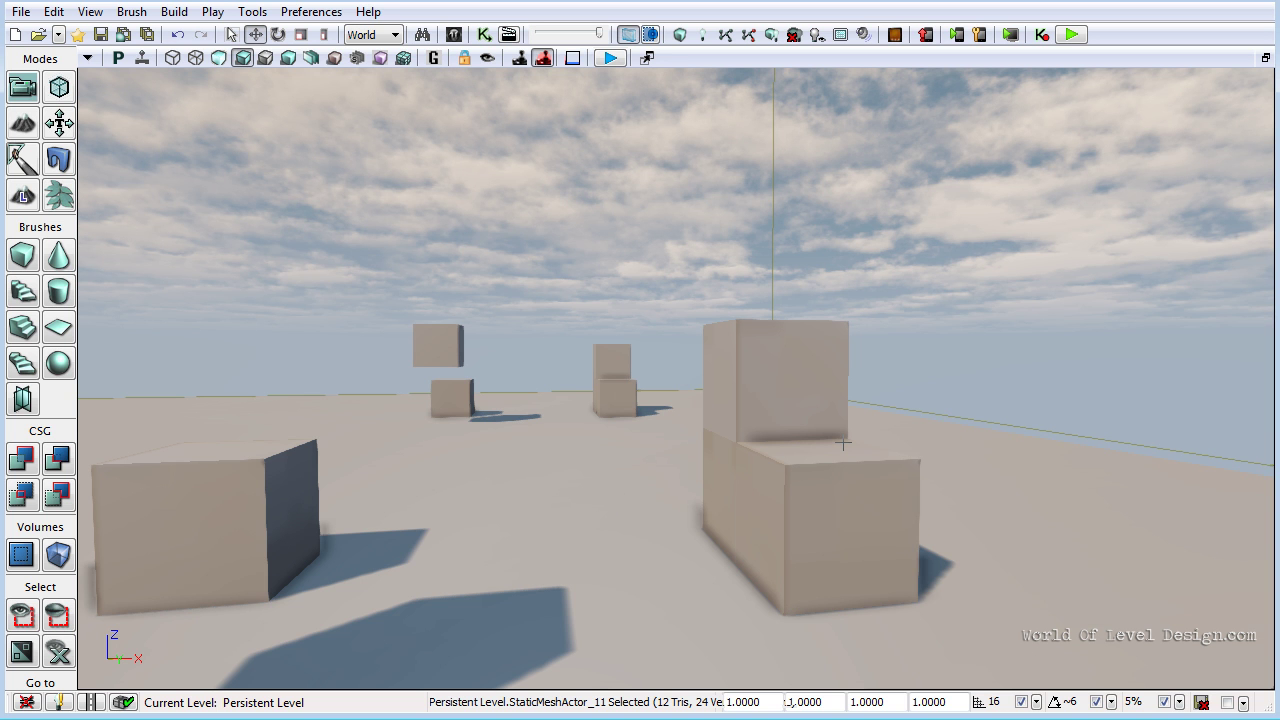
pyautogui.moveTo(850, 440); pyautogui.dragTo(940, 452, button='right')
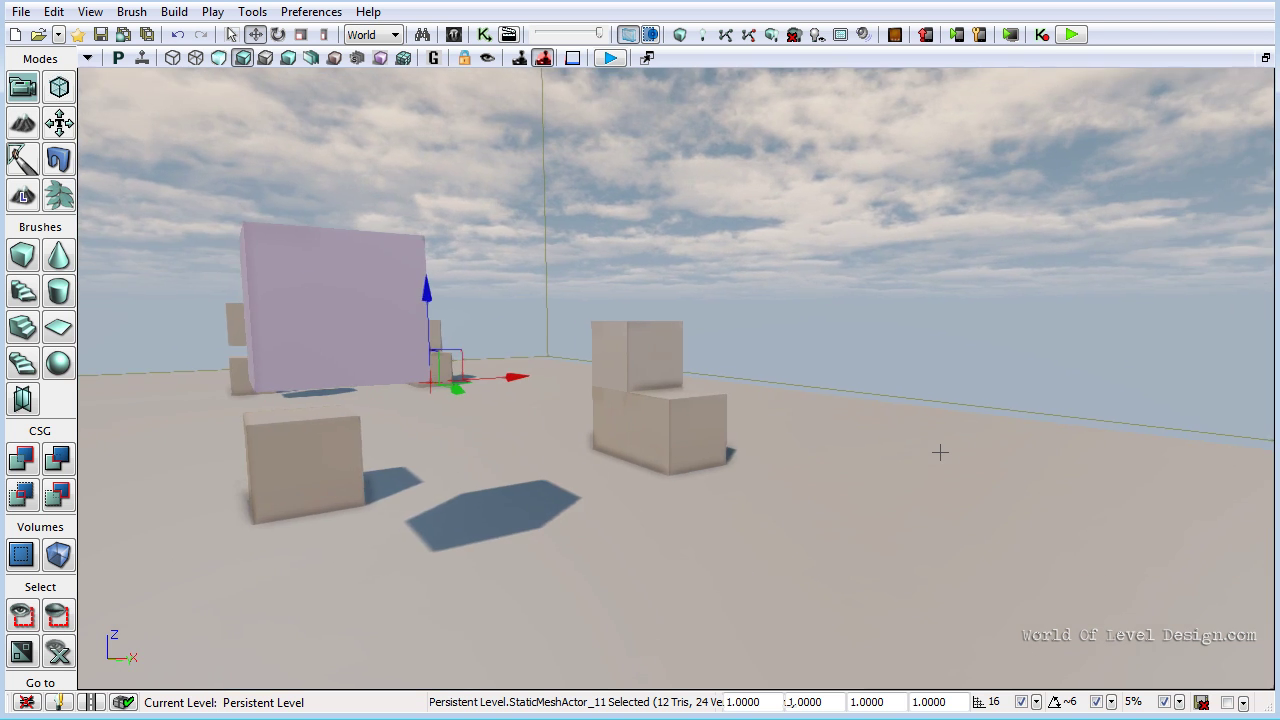
pyautogui.moveTo(670, 376); pyautogui.dragTo(792, 370)
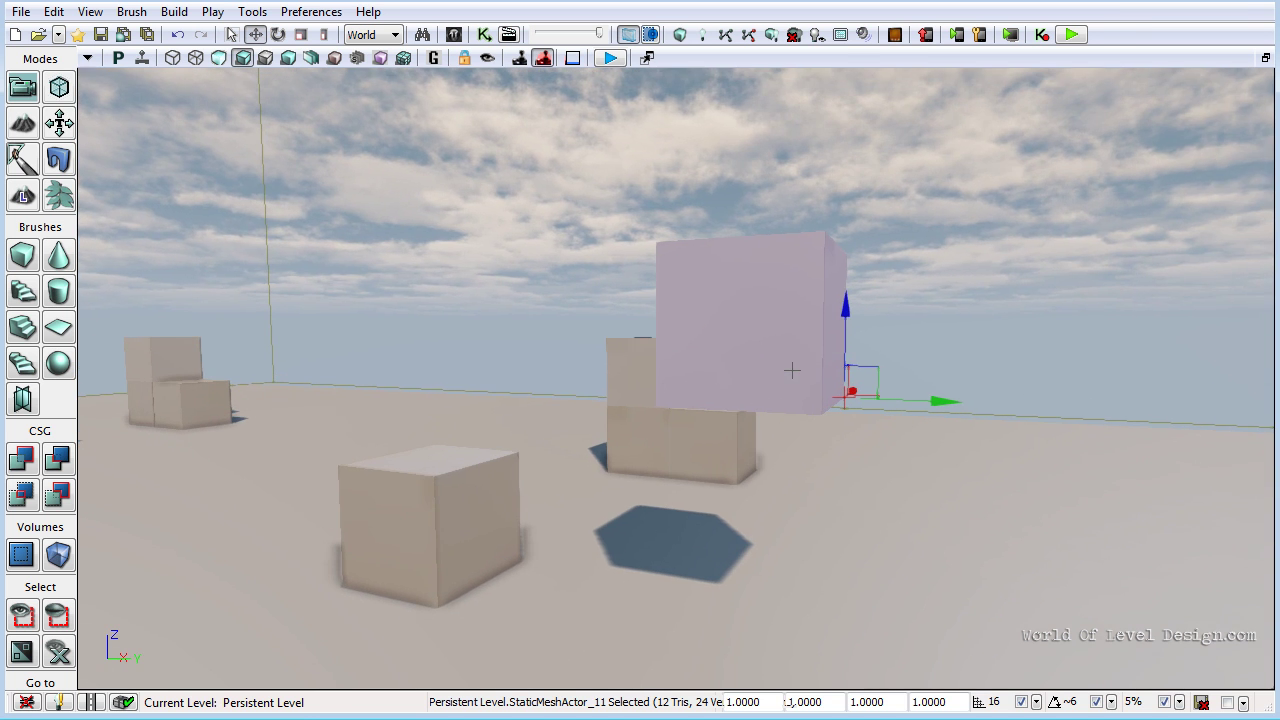
pyautogui.moveTo(792, 370); pyautogui.dragTo(669, 312, button='right')
pyautogui.moveTo(624, 393); pyautogui.dragTo(920, 409)
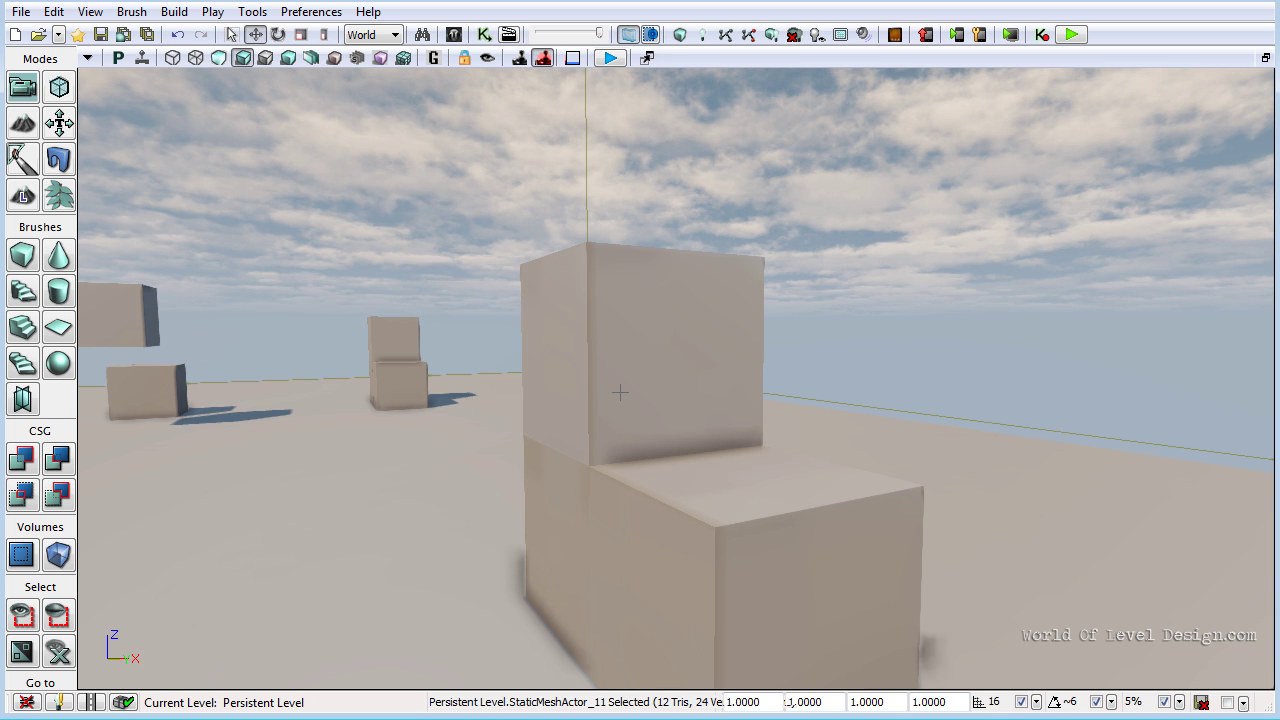
pyautogui.moveTo(621, 399); pyautogui.dragTo(633, 314)
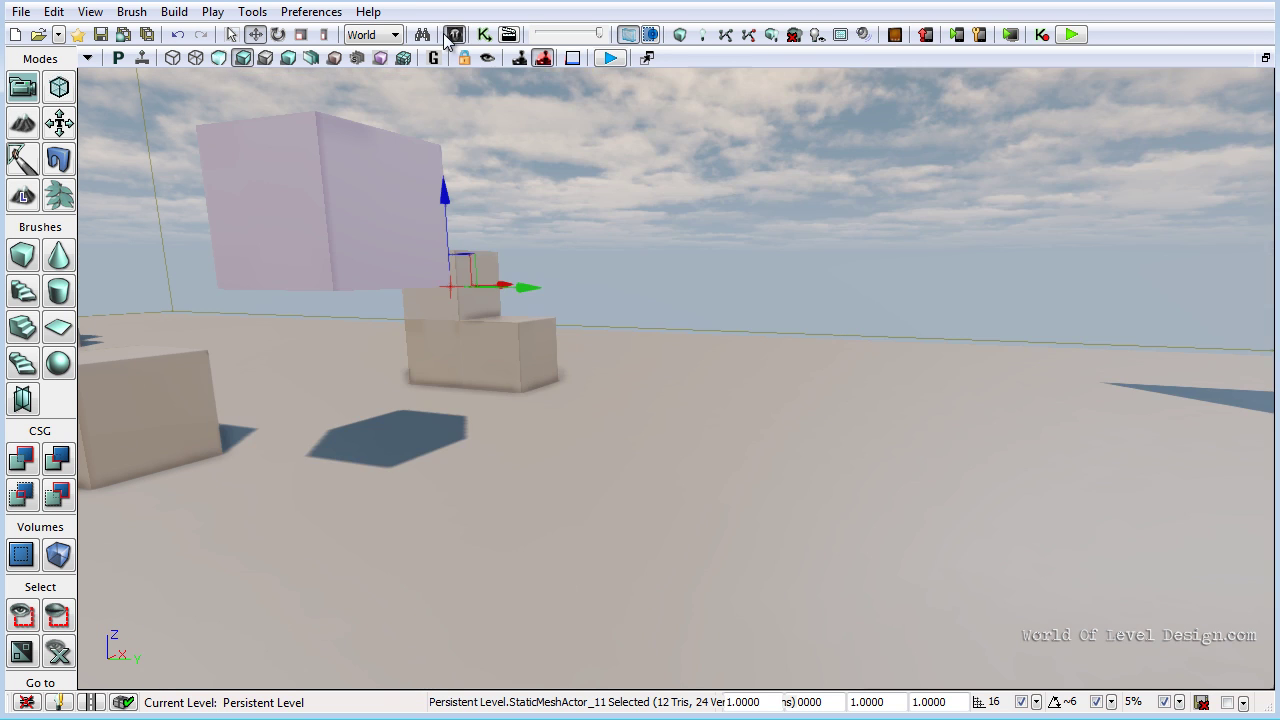
# Open the cube02 mesh's properties from the Content Browser to read its Light Map Resolution, and close both windows
pyautogui.click(454, 34)
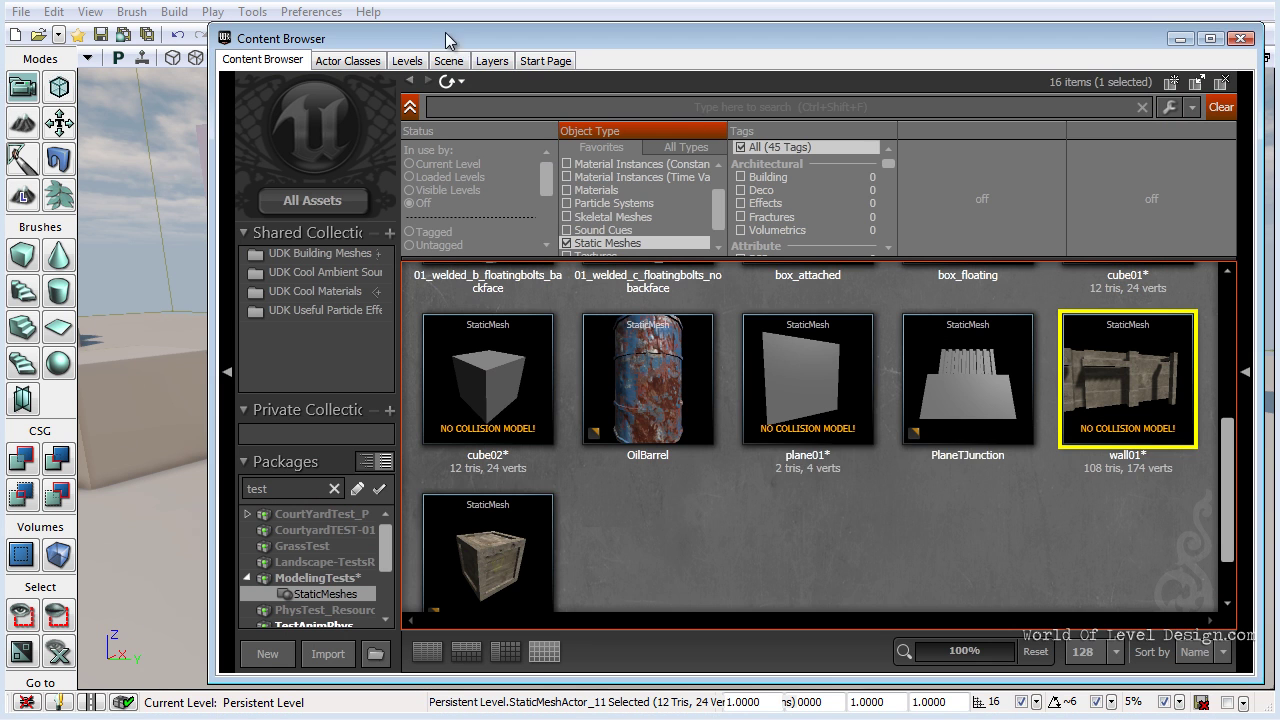
pyautogui.doubleClick(492, 374)
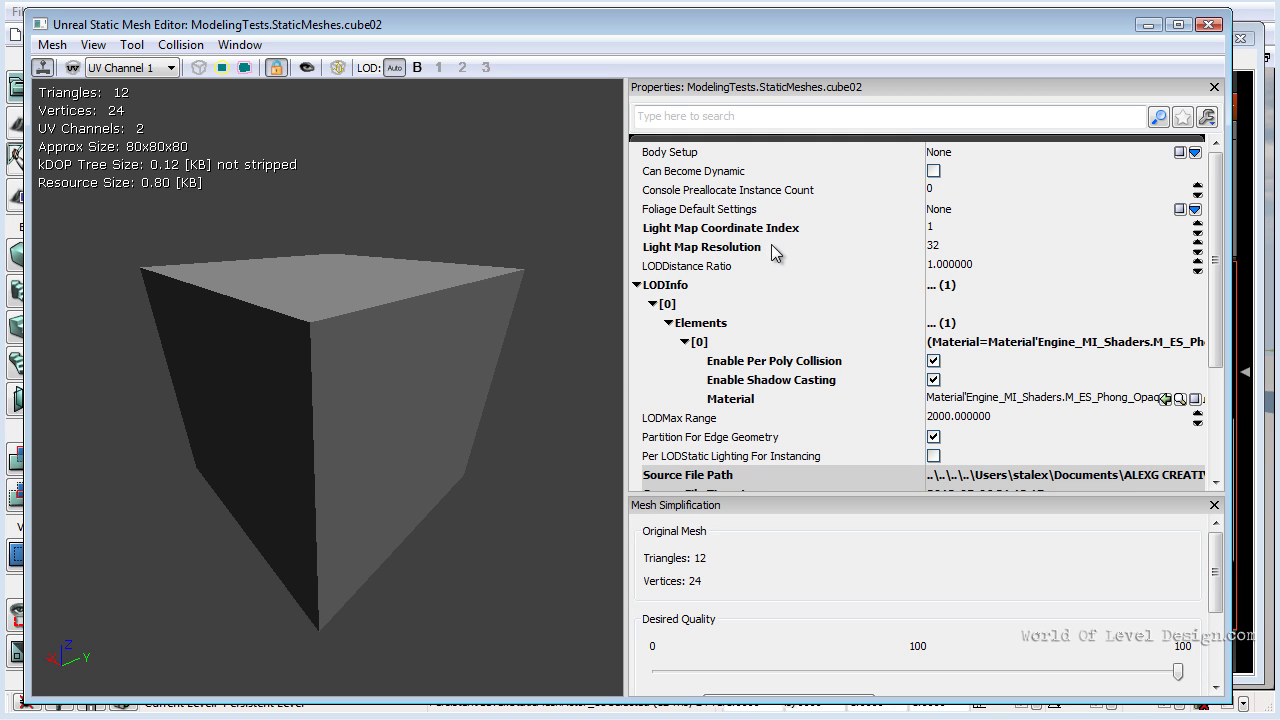
pyautogui.click(929, 247)
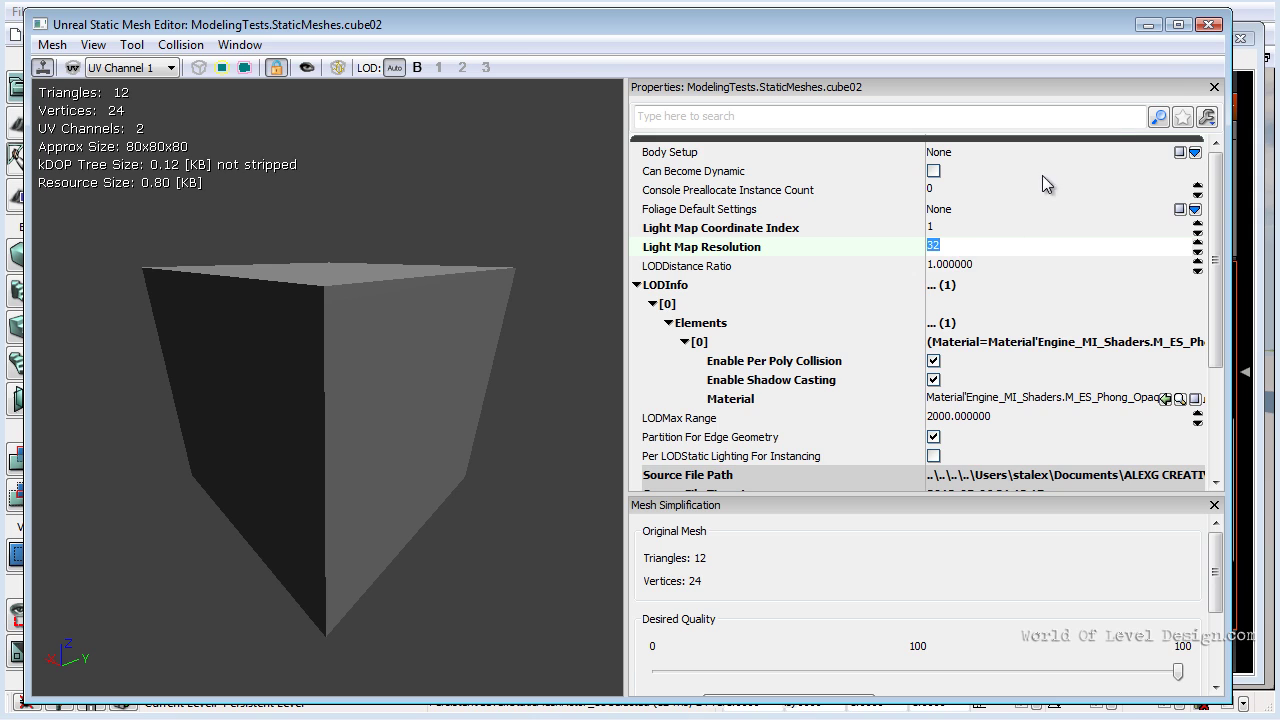
pyautogui.click(1209, 24)
pyautogui.click(1241, 39)
# Switch to Maya and spread the cube's right-column UV shells farther from the left column and from each other
pyautogui.moveTo(669, 417)
pyautogui.mouseDown(button='right')
pyautogui.moveTo(449, 349)
pyautogui.moveTo(673, 430)
pyautogui.mouseUp(button='right')
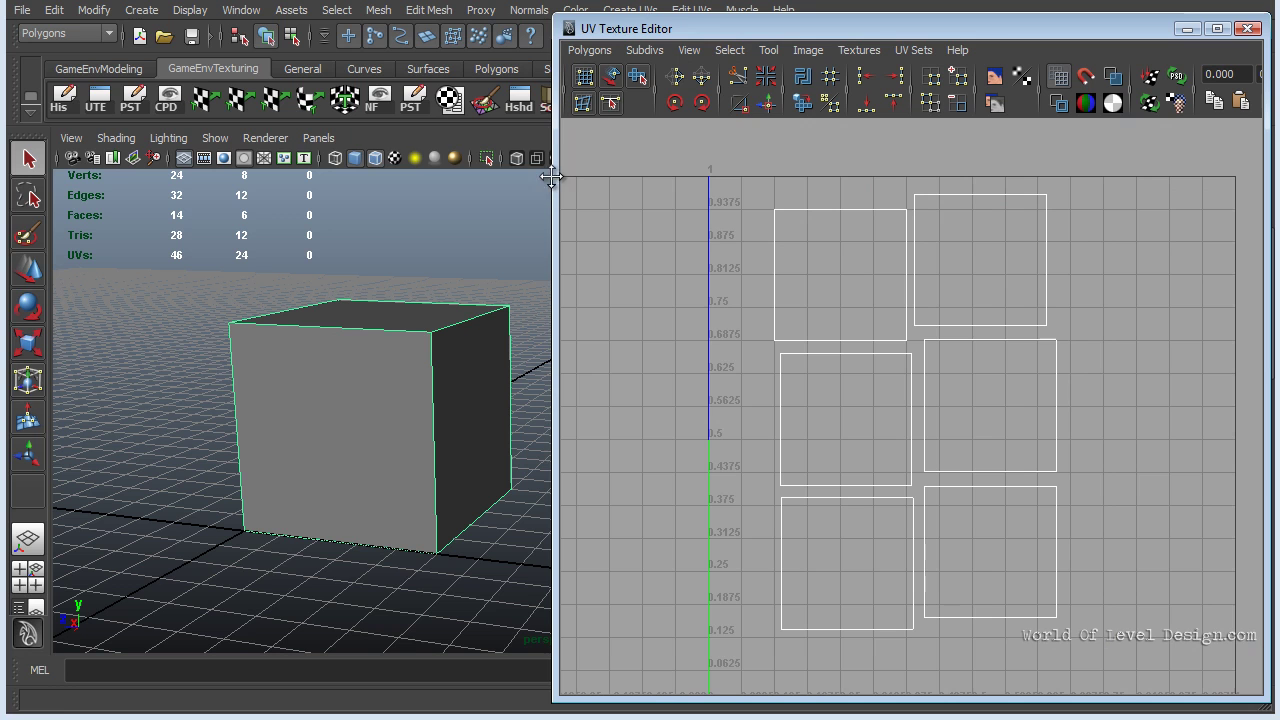
pyautogui.scroll(2, 860, 236)
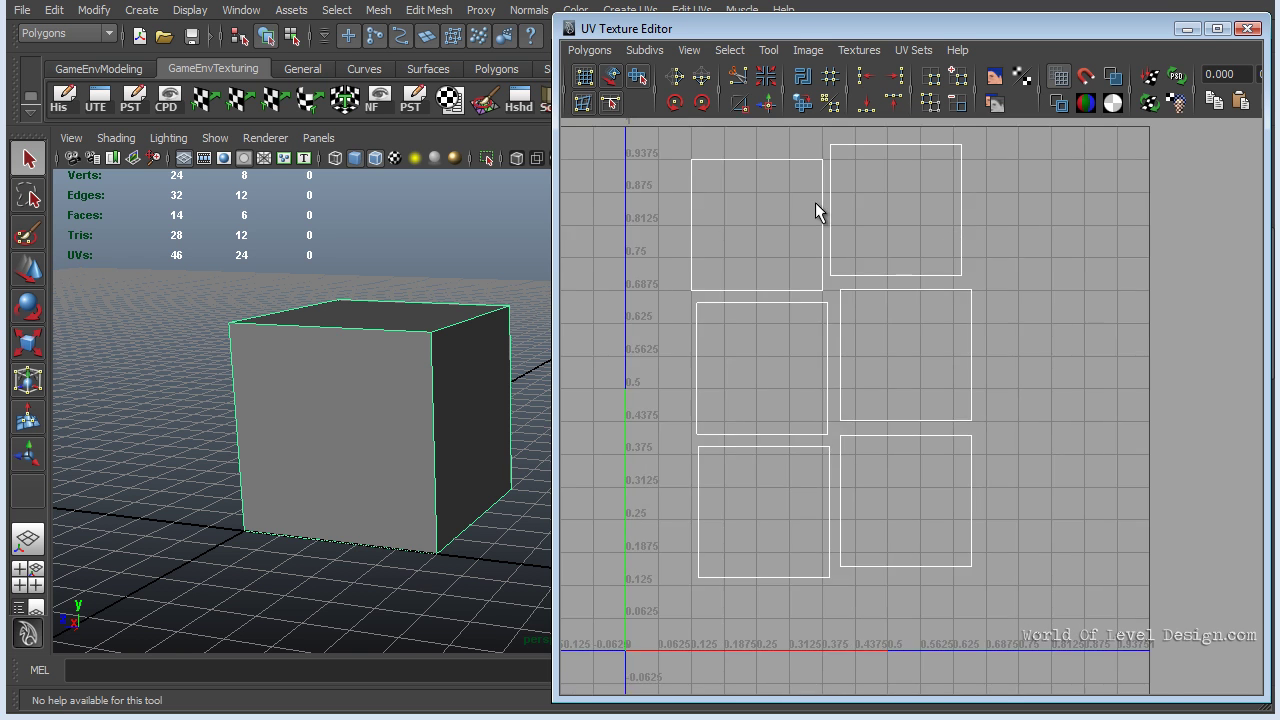
pyautogui.scroll(1, 824, 210)
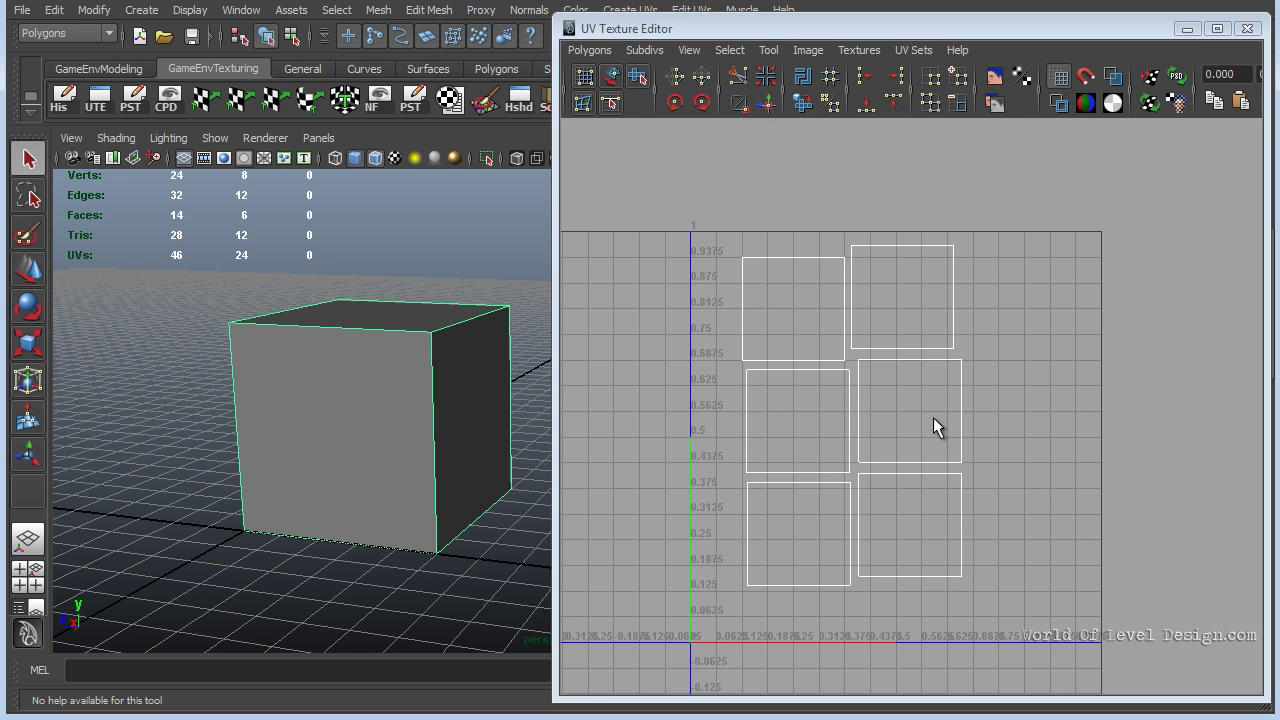
pyautogui.moveTo(946, 329); pyautogui.dragTo(1000, 331, button='right')
pyautogui.click(851, 246)
pyautogui.keyDown('ctrl'); pyautogui.moveTo(857, 243); pyautogui.dragTo(943, 219, button='right'); pyautogui.keyUp('ctrl')
pyautogui.press('w')
pyautogui.moveTo(910, 300); pyautogui.dragTo(988, 305)
pyautogui.moveTo(910, 403); pyautogui.dragTo(995, 431)
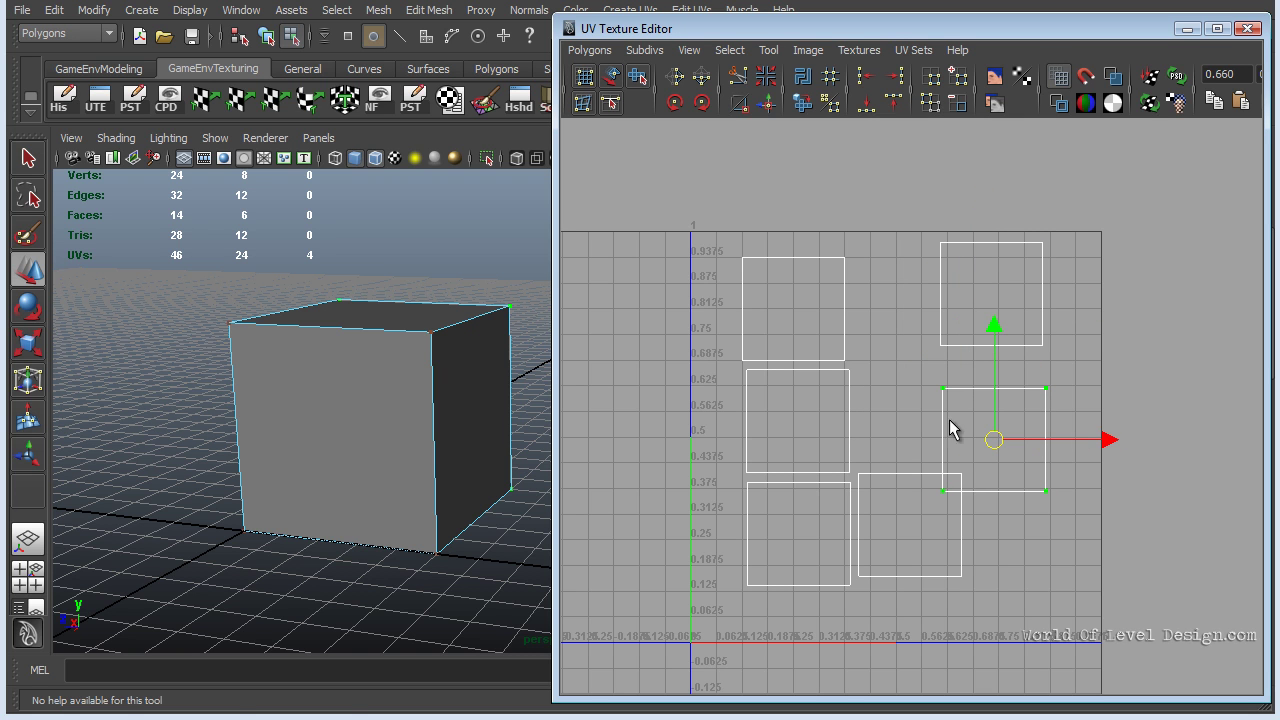
pyautogui.click(857, 472)
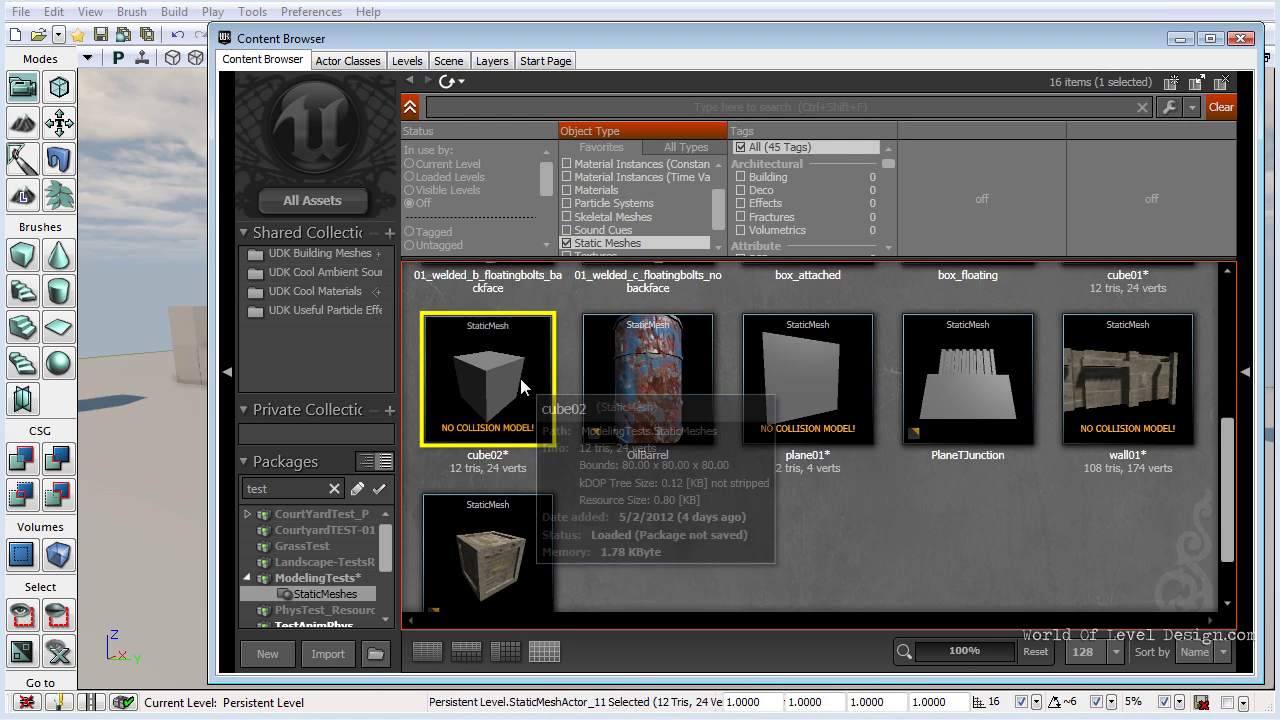
# Check cube02's lightmap resolution in UDK, and set Maya's UV Texture Editor grid lines to every 0.03125 units, matching 1 divided by 32
pyautogui.doubleClick(520, 378)
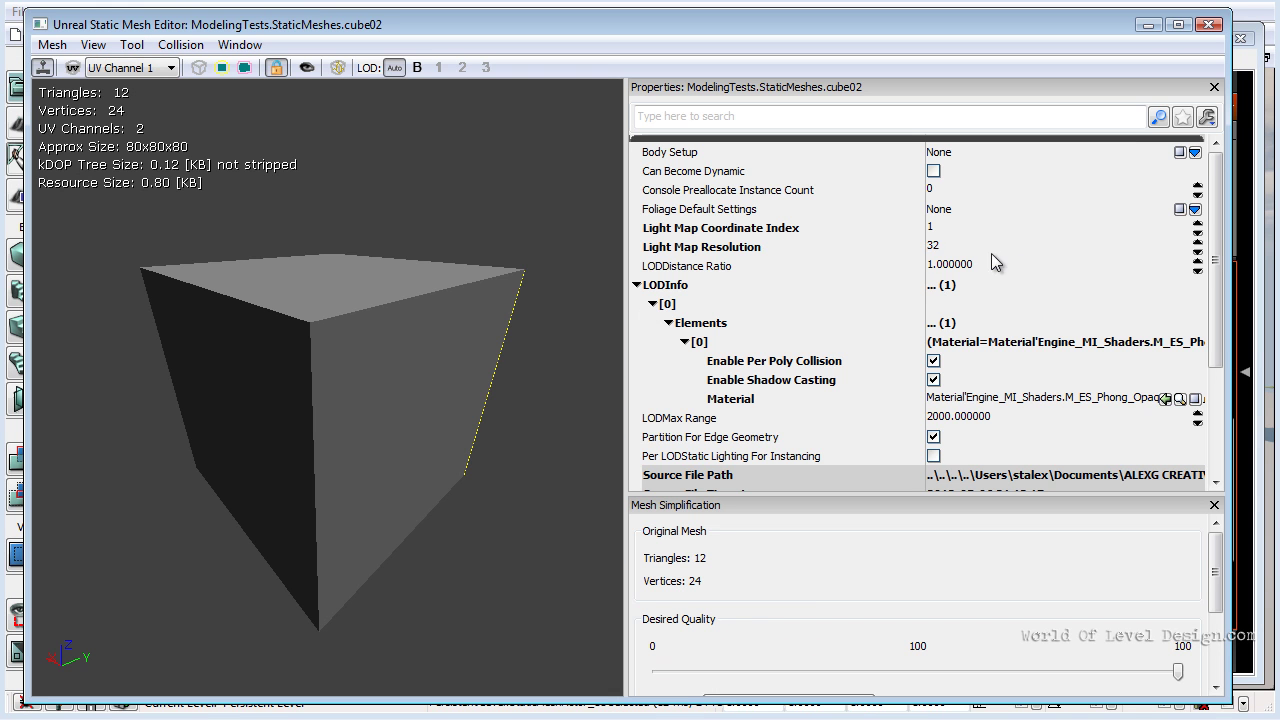
pyautogui.click(1209, 24)
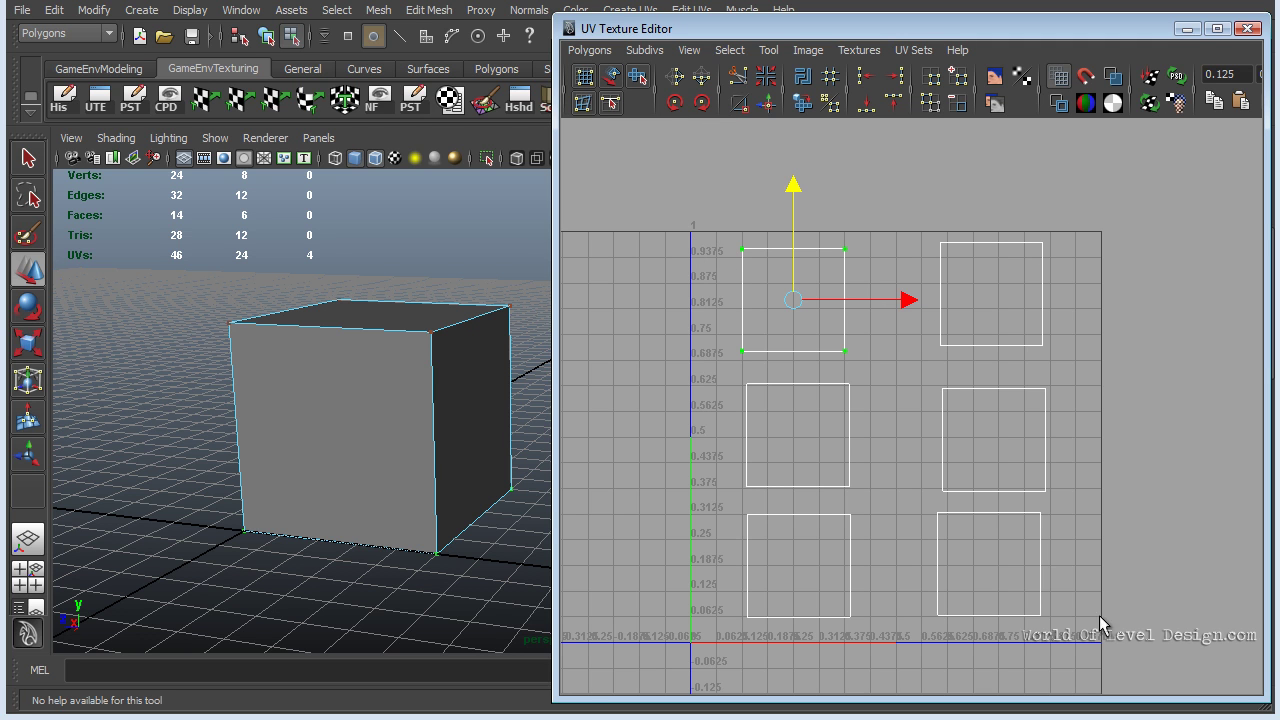
pyautogui.click(689, 51)
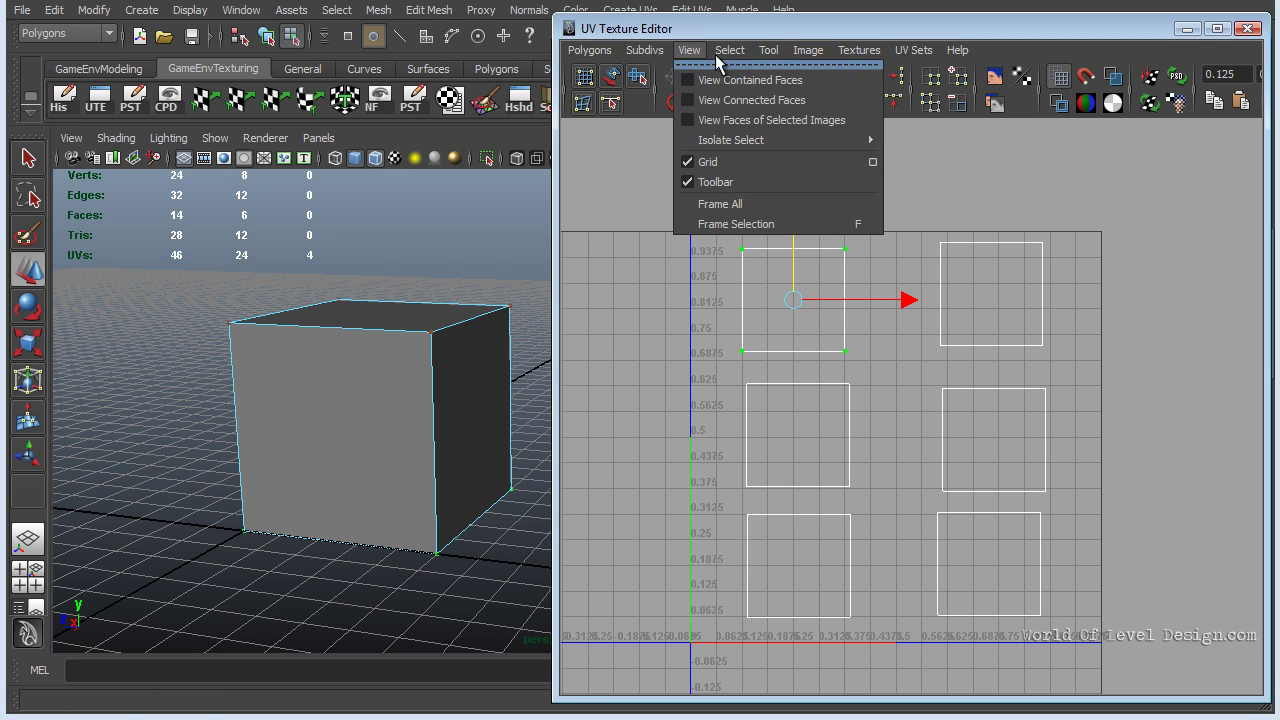
pyautogui.click(872, 162)
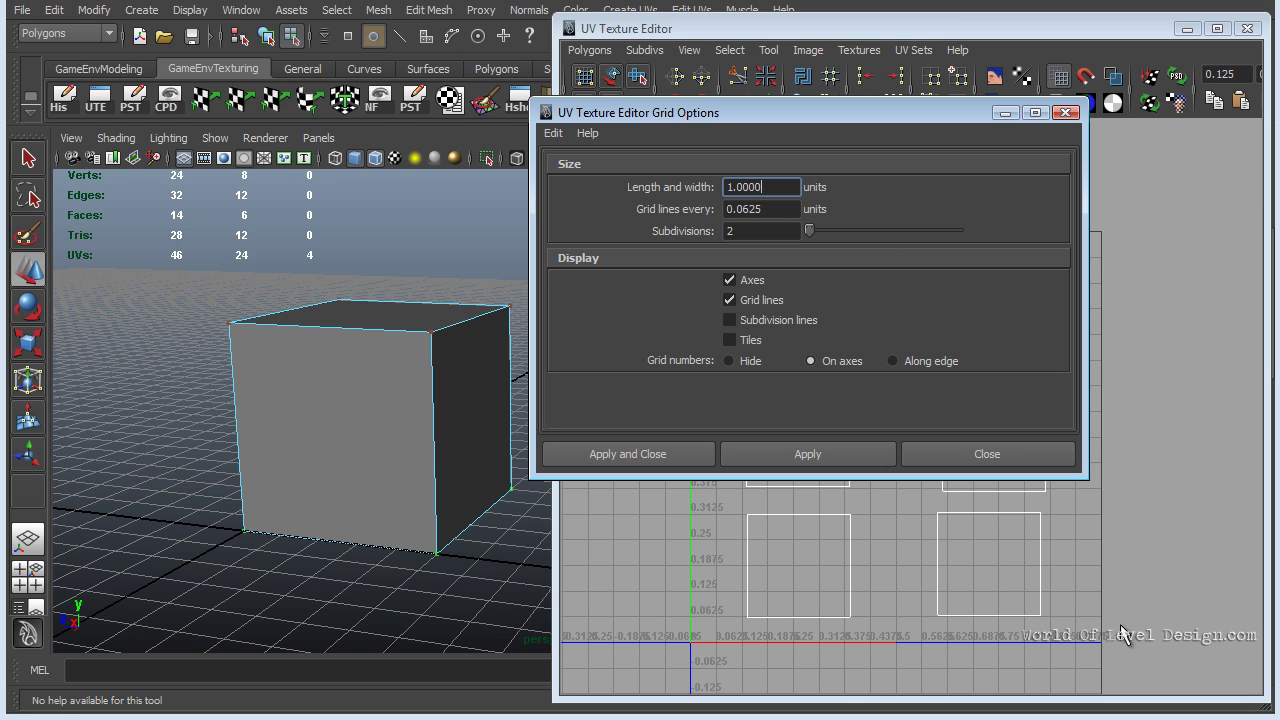
pyautogui.moveTo(32, 32); pyautogui.dragTo(340, 145)
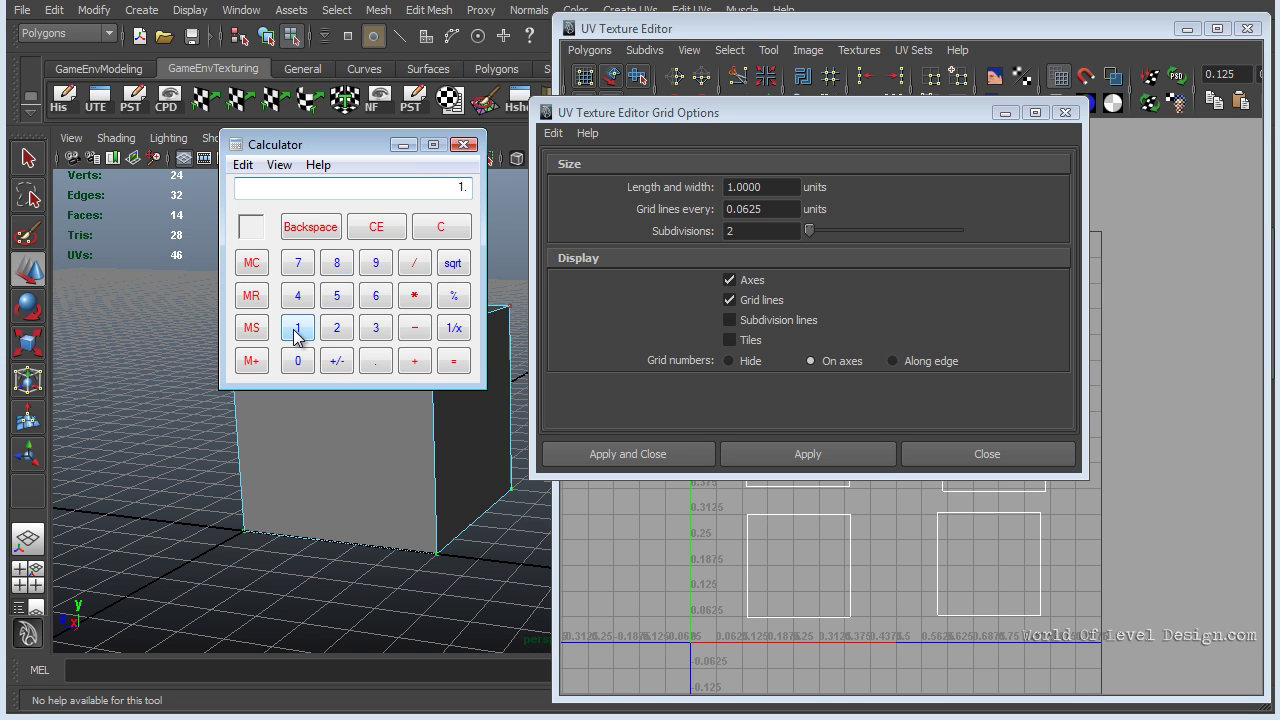
pyautogui.click(453, 361)
pyautogui.click(463, 145)
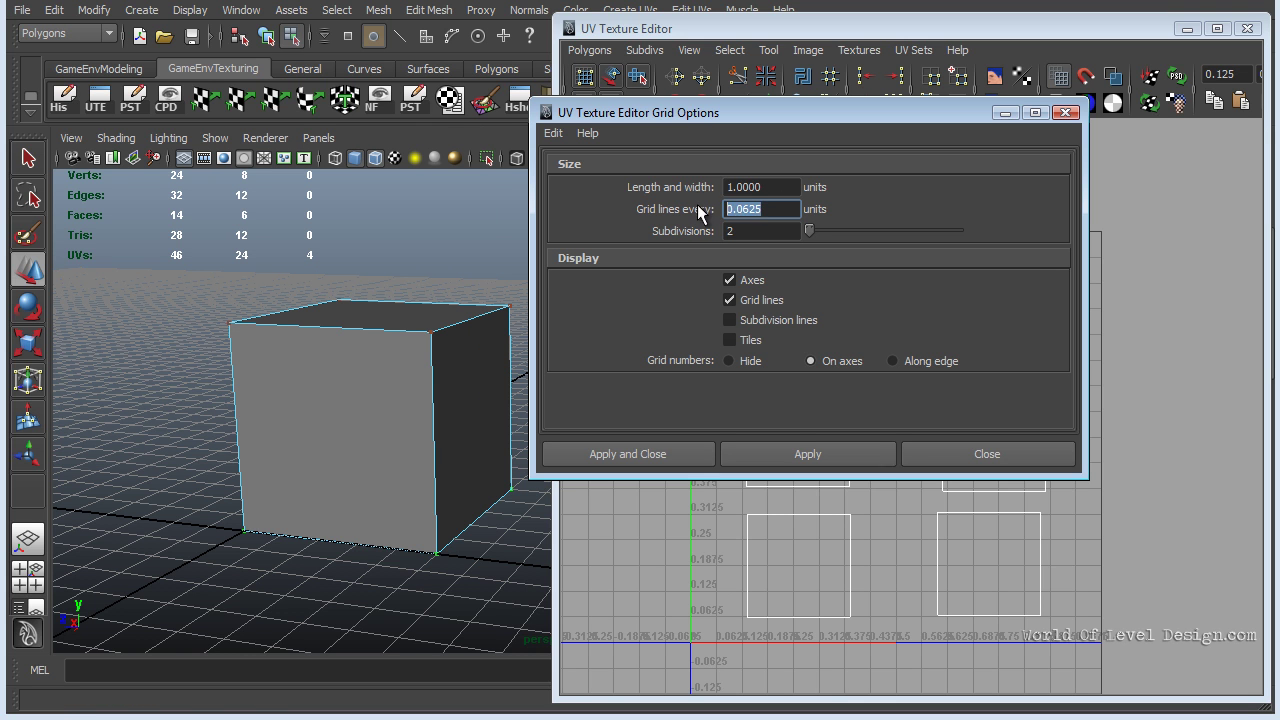
pyautogui.click(627, 454)
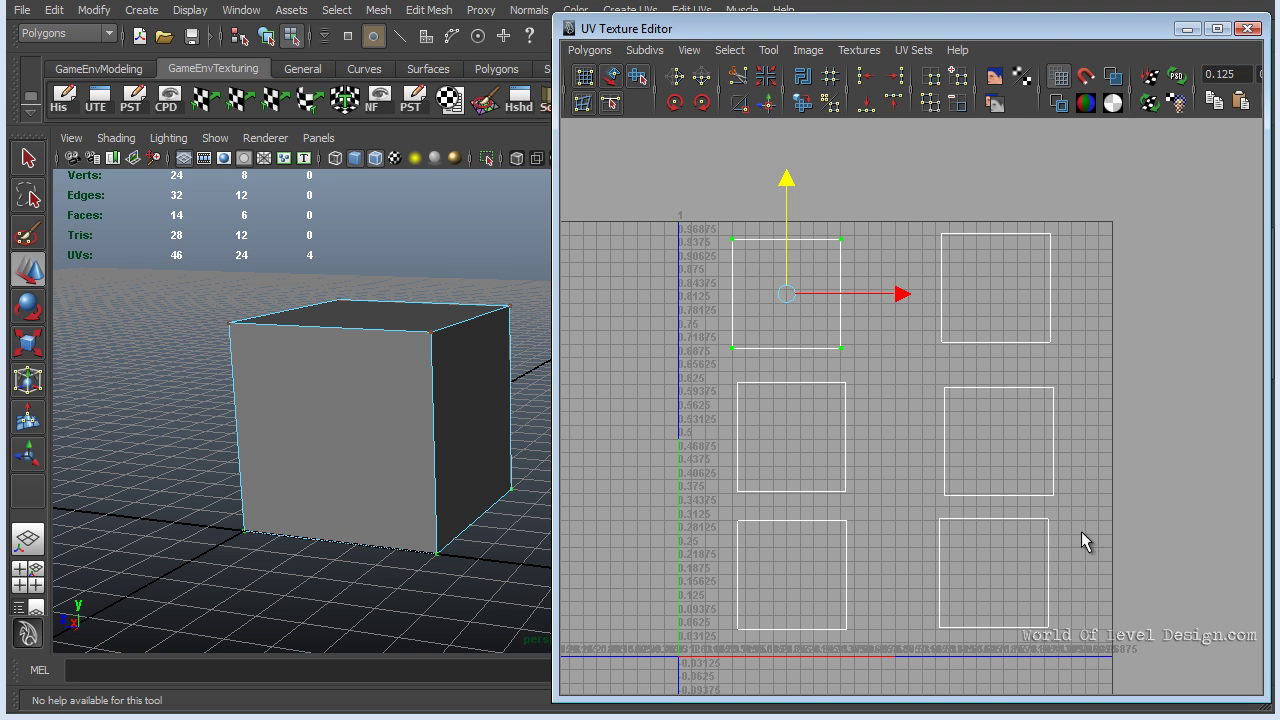
# Nudge the upper-left and middle-left UV shells so their edges line up with the finer UV grid
pyautogui.keyDown('alt'); pyautogui.moveTo(880, 559); pyautogui.dragTo(1037, 451, button='right'); pyautogui.keyUp('alt')
pyautogui.keyDown('alt'); pyautogui.moveTo(888, 323); pyautogui.dragTo(784, 365, button='middle'); pyautogui.keyUp('alt')
pyautogui.keyDown('alt'); pyautogui.moveTo(784, 365); pyautogui.dragTo(880, 340, button='right'); pyautogui.keyUp('alt')
pyautogui.keyDown('alt'); pyautogui.moveTo(681, 272); pyautogui.dragTo(769, 269, button='middle'); pyautogui.keyUp('alt')
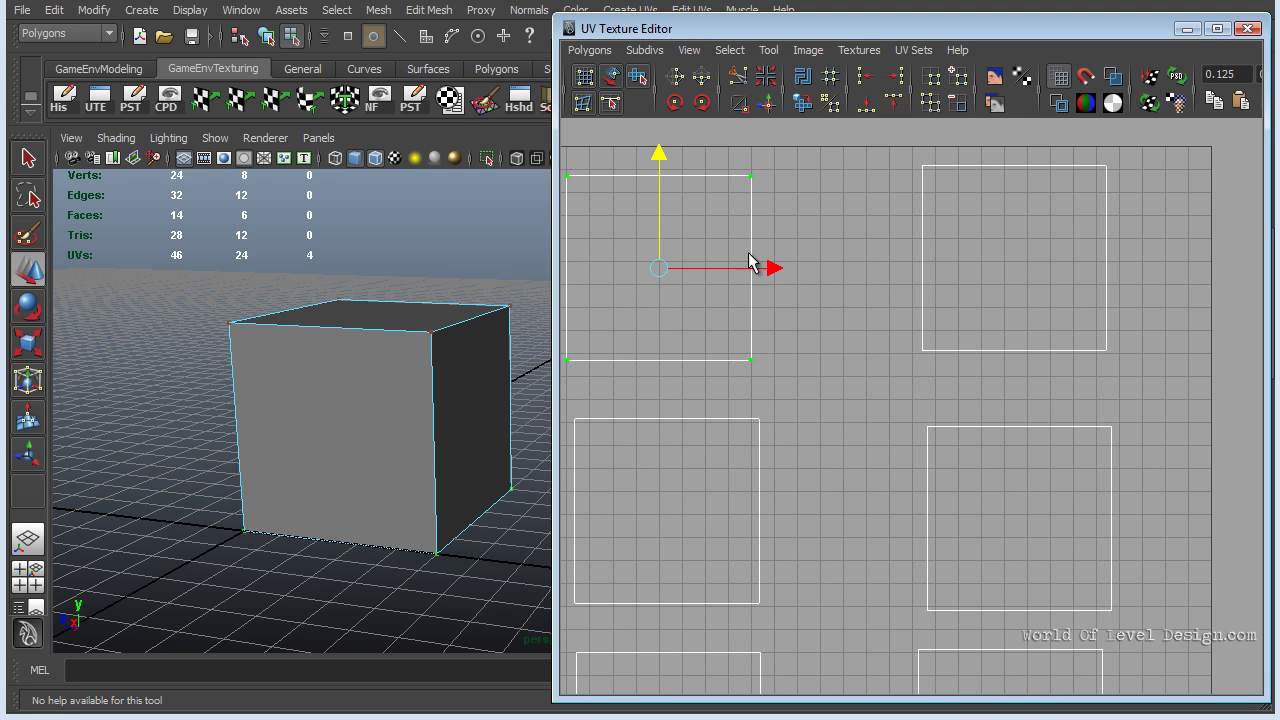
pyautogui.keyDown('alt'); pyautogui.moveTo(666, 380); pyautogui.dragTo(775, 360, button='middle'); pyautogui.keyUp('alt')
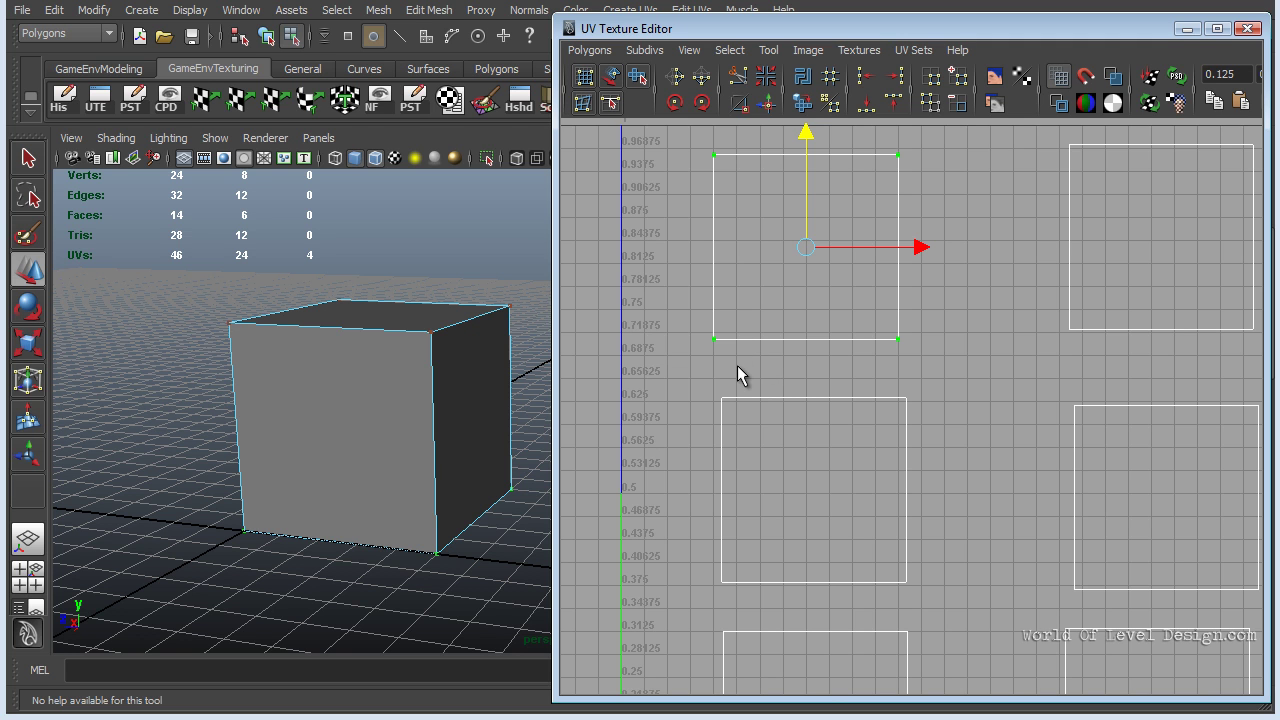
pyautogui.keyDown('alt'); pyautogui.moveTo(740, 362); pyautogui.dragTo(741, 341, button='middle'); pyautogui.keyUp('alt')
pyautogui.moveTo(808, 223); pyautogui.dragTo(812, 212)
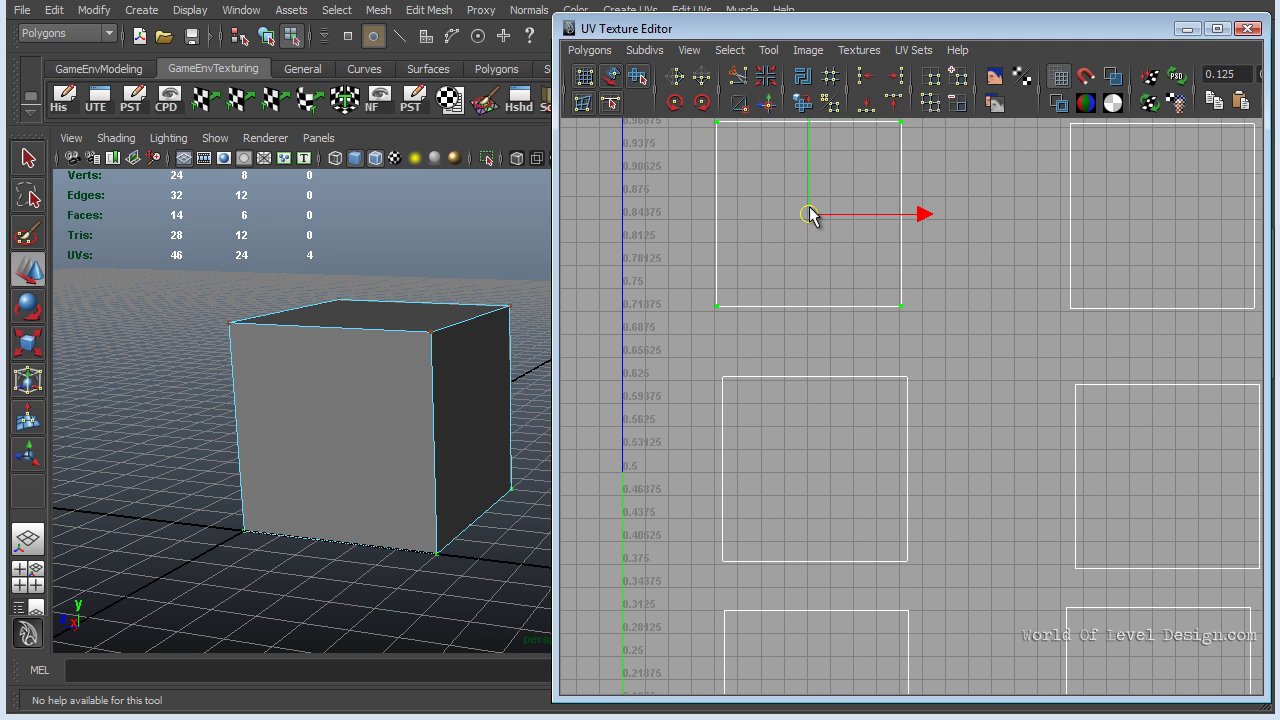
pyautogui.click(722, 377)
pyautogui.keyDown('ctrl'); pyautogui.moveTo(726, 371); pyautogui.dragTo(766, 349, button='right'); pyautogui.keyUp('ctrl')
pyautogui.moveTo(819, 455); pyautogui.dragTo(813, 442)
# Align the lower-right and lower-left UV shells with the UV grid lines
pyautogui.keyDown('alt'); pyautogui.moveTo(1098, 365); pyautogui.dragTo(825, 341, button='middle'); pyautogui.keyUp('alt')
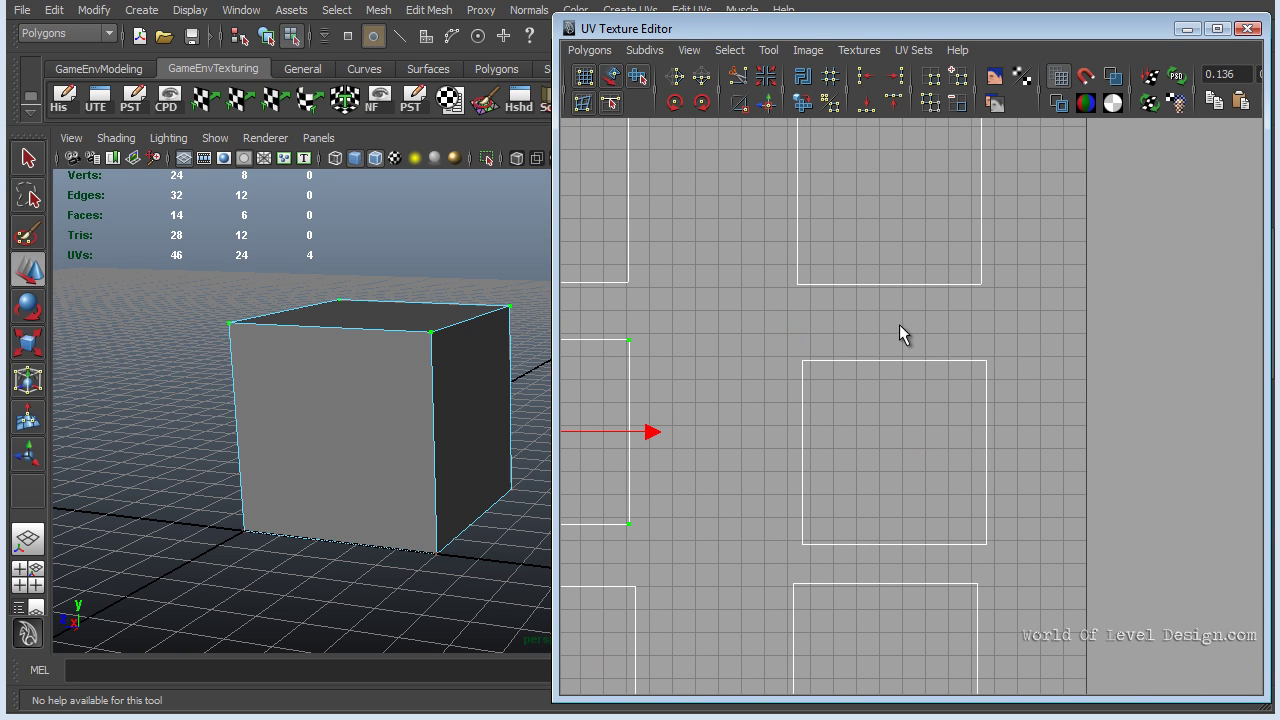
pyautogui.keyDown('alt'); pyautogui.moveTo(898, 528); pyautogui.dragTo(913, 386, button='middle'); pyautogui.keyUp('alt')
pyautogui.keyDown('alt'); pyautogui.moveTo(902, 445); pyautogui.dragTo(905, 351, button='middle'); pyautogui.keyUp('alt')
pyautogui.click(810, 349)
pyautogui.keyDown('ctrl'); pyautogui.moveTo(815, 347); pyautogui.dragTo(884, 327, button='right'); pyautogui.keyUp('ctrl')
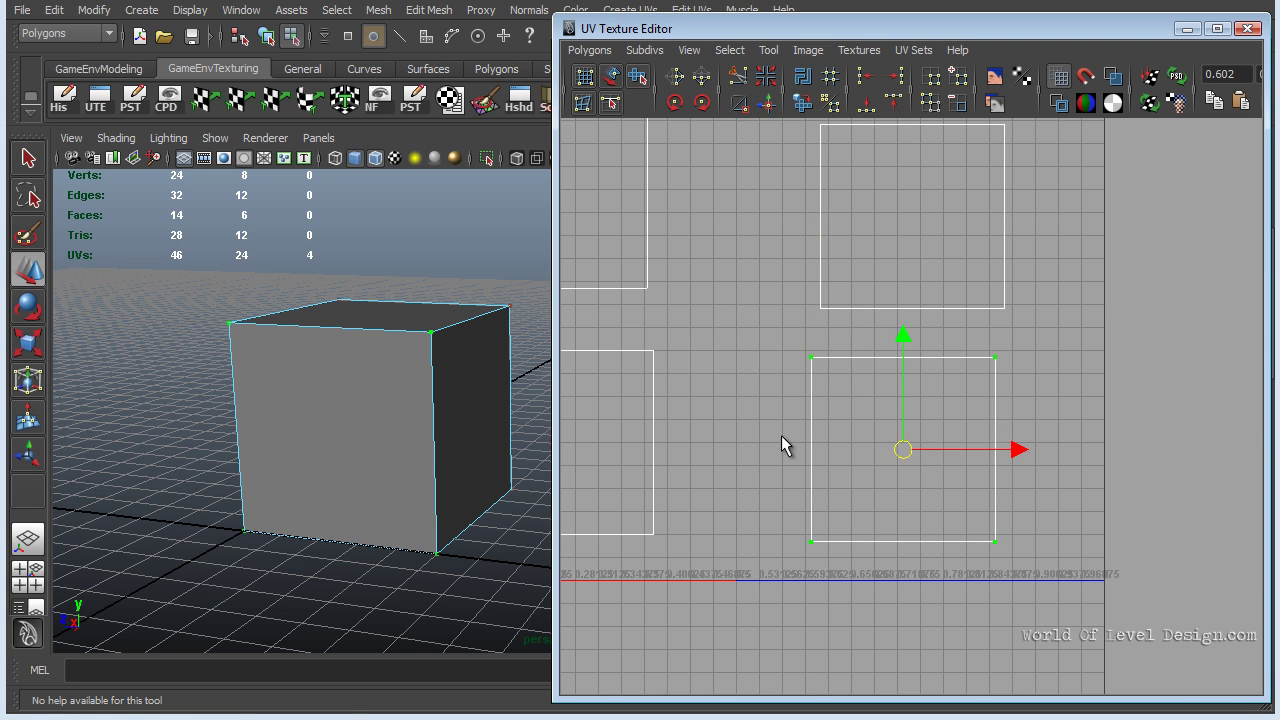
pyautogui.keyDown('alt'); pyautogui.moveTo(635, 344); pyautogui.dragTo(823, 334, button='middle'); pyautogui.keyUp('alt')
pyautogui.click(836, 337)
pyautogui.keyDown('ctrl'); pyautogui.moveTo(836, 337); pyautogui.dragTo(870, 317, button='right'); pyautogui.keyUp('ctrl')
pyautogui.moveTo(750, 430); pyautogui.dragTo(746, 443)
# Close the UV Texture Editor, return the cube to object mode and start exporting the selection as FBX
pyautogui.click(1252, 32)
pyautogui.moveTo(463, 323); pyautogui.dragTo(549, 297, button='right')
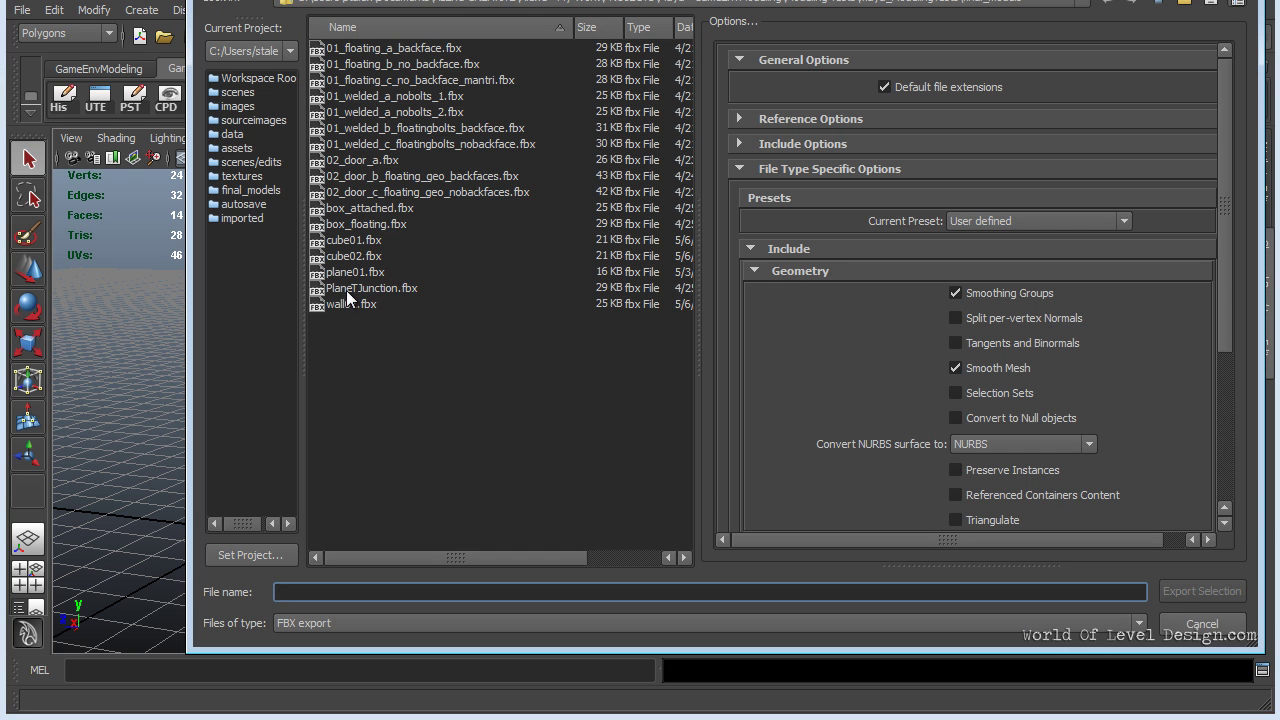